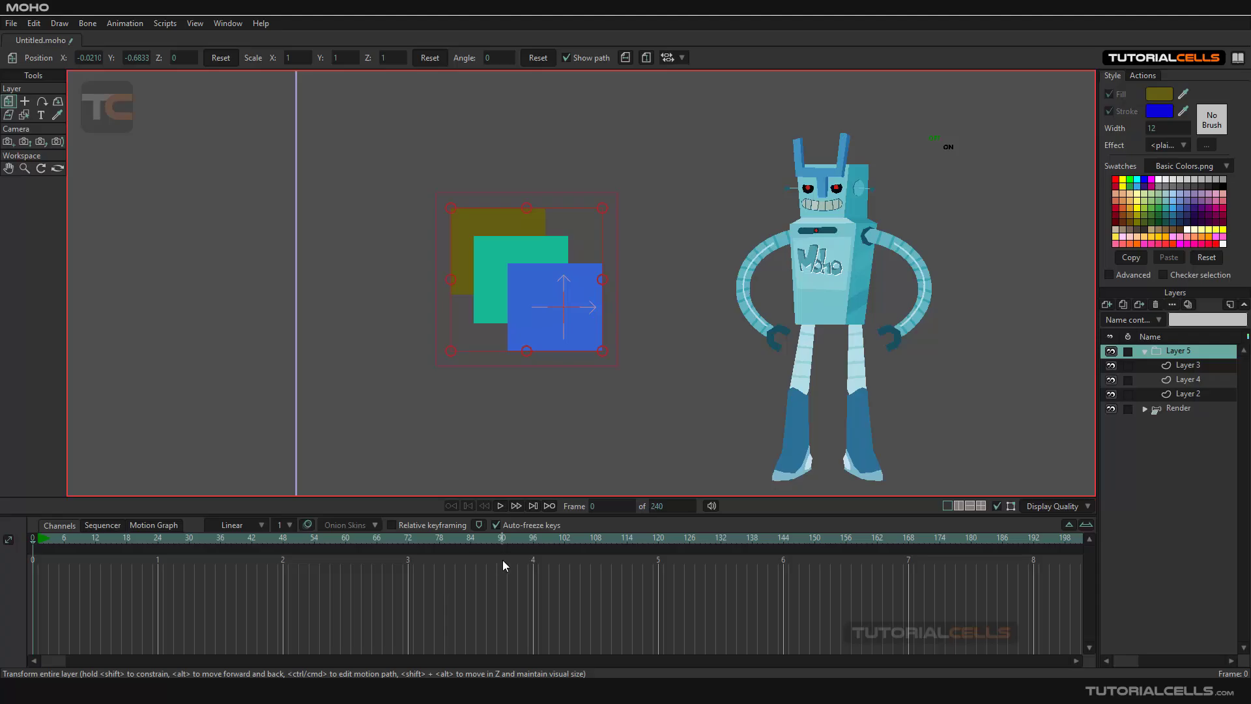
Step: Open Layer 3's settings and switch on its drop shadow (offset 24, blur 12, direction 315)
scroll(626, 385, "down", 1)
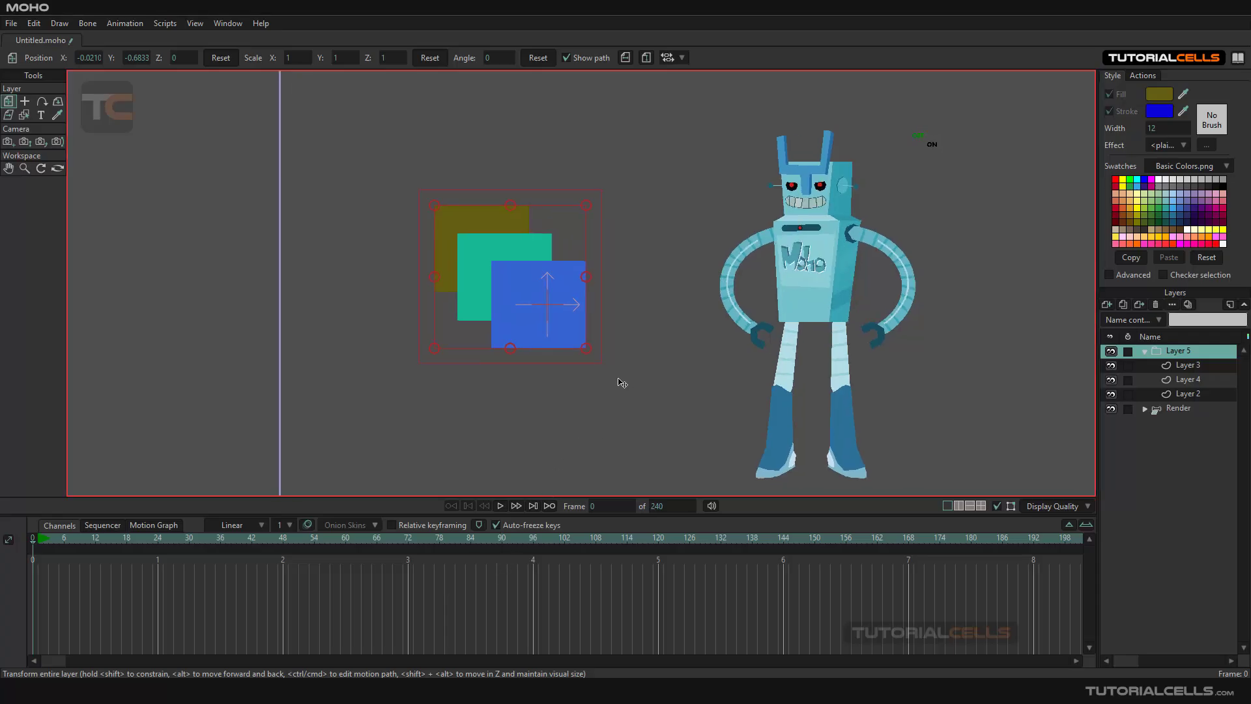
scroll(593, 348, "down", 2)
scroll(592, 347, "up", 1)
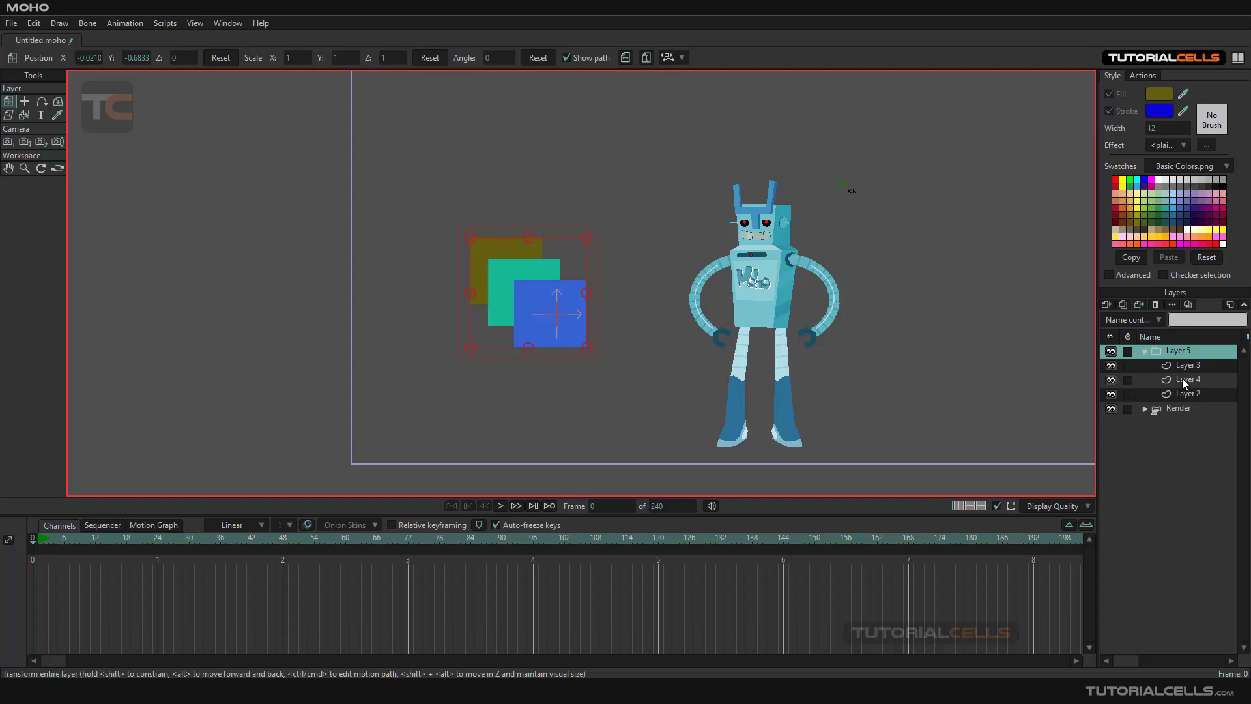
left_click(1171, 366)
double_click(1167, 366)
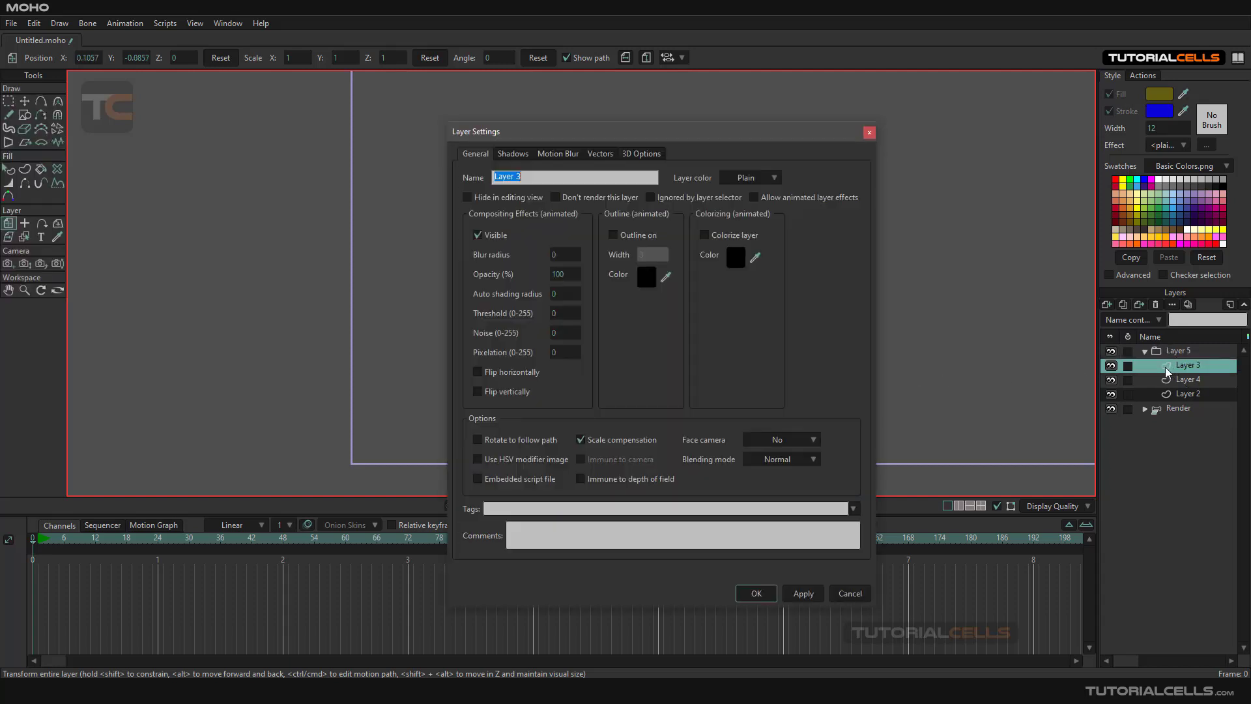
left_click_drag(600, 133, 794, 143)
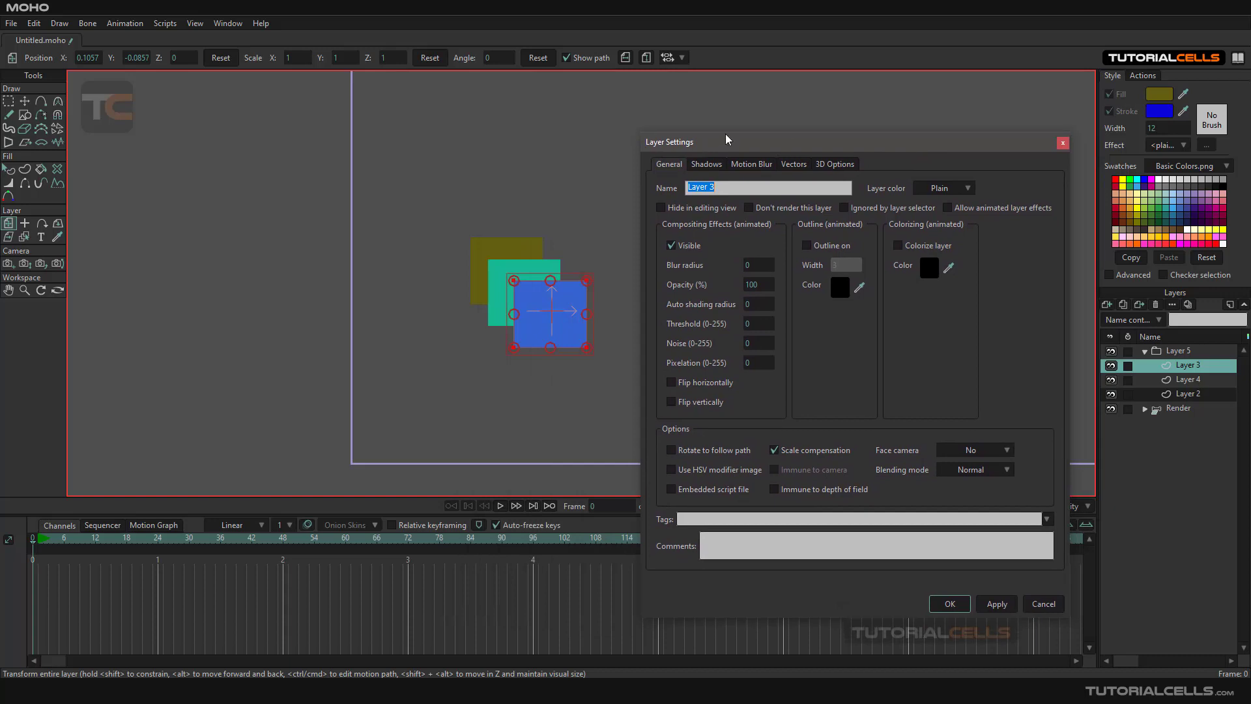
left_click(704, 167)
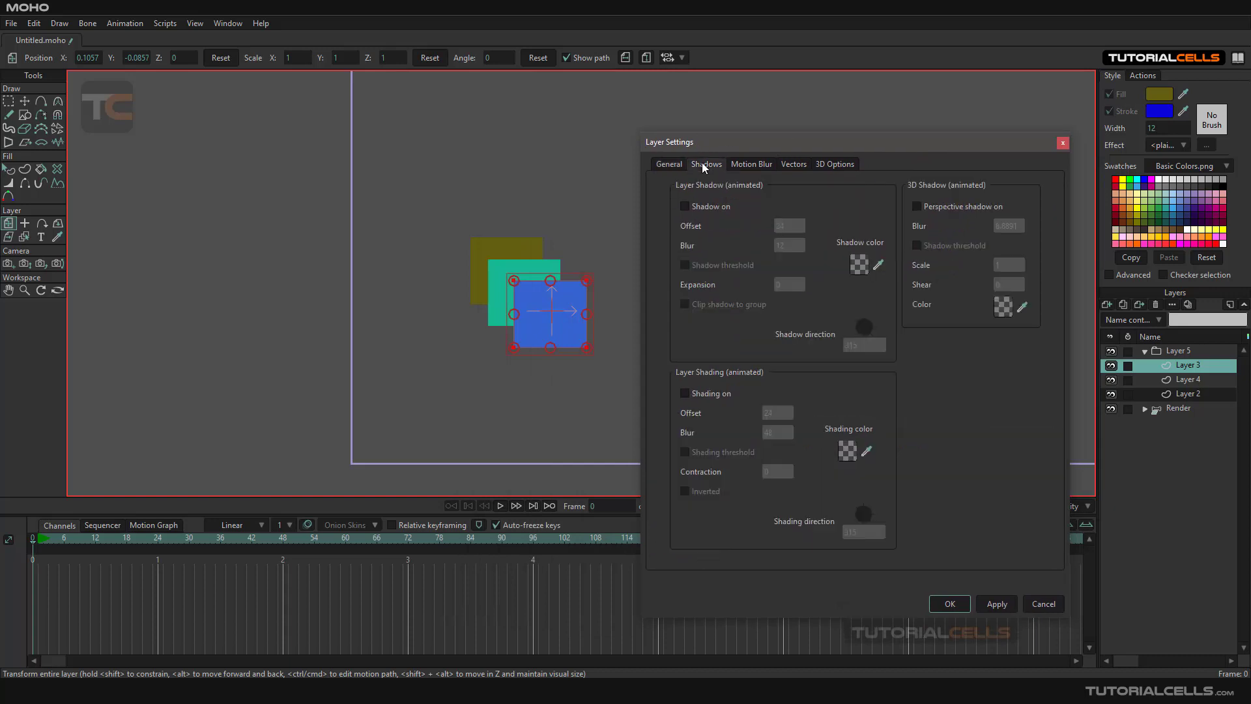
scroll(580, 264, "up", 3)
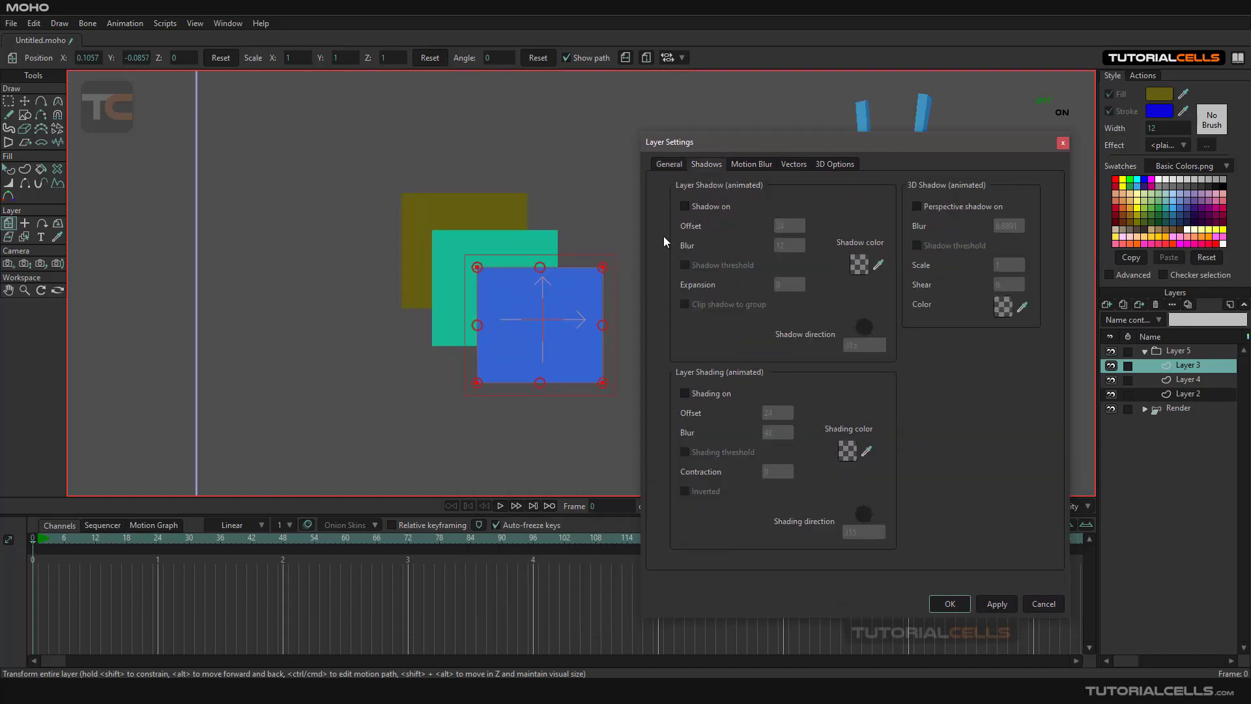
left_click(709, 208)
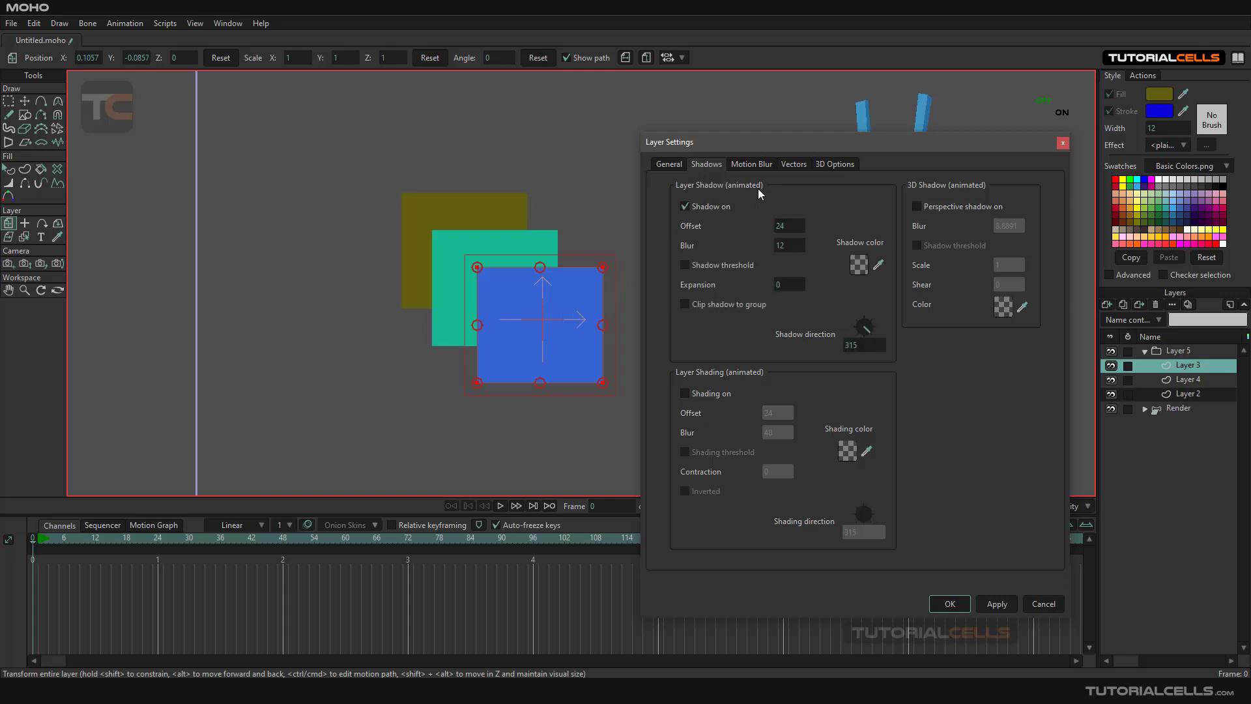
Step: Allow animated layer effects for Layer 3, then go back to its shadow settings
left_click(669, 164)
left_click(971, 209)
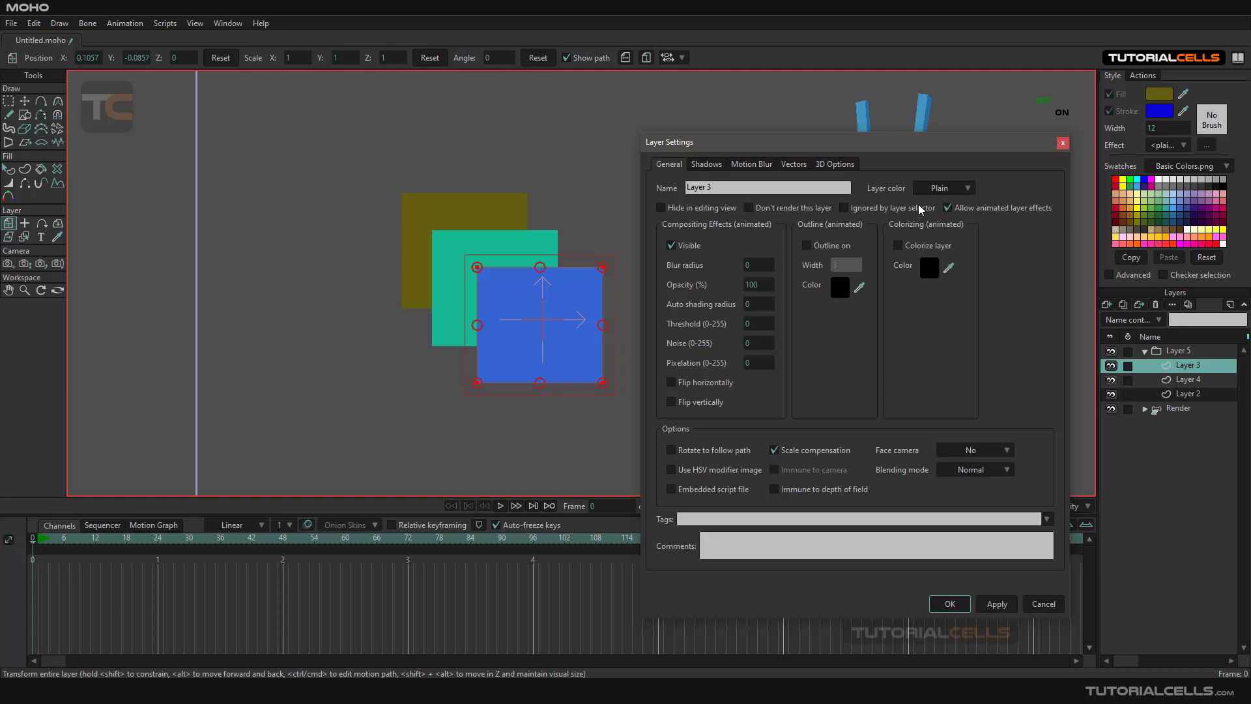
left_click(707, 165)
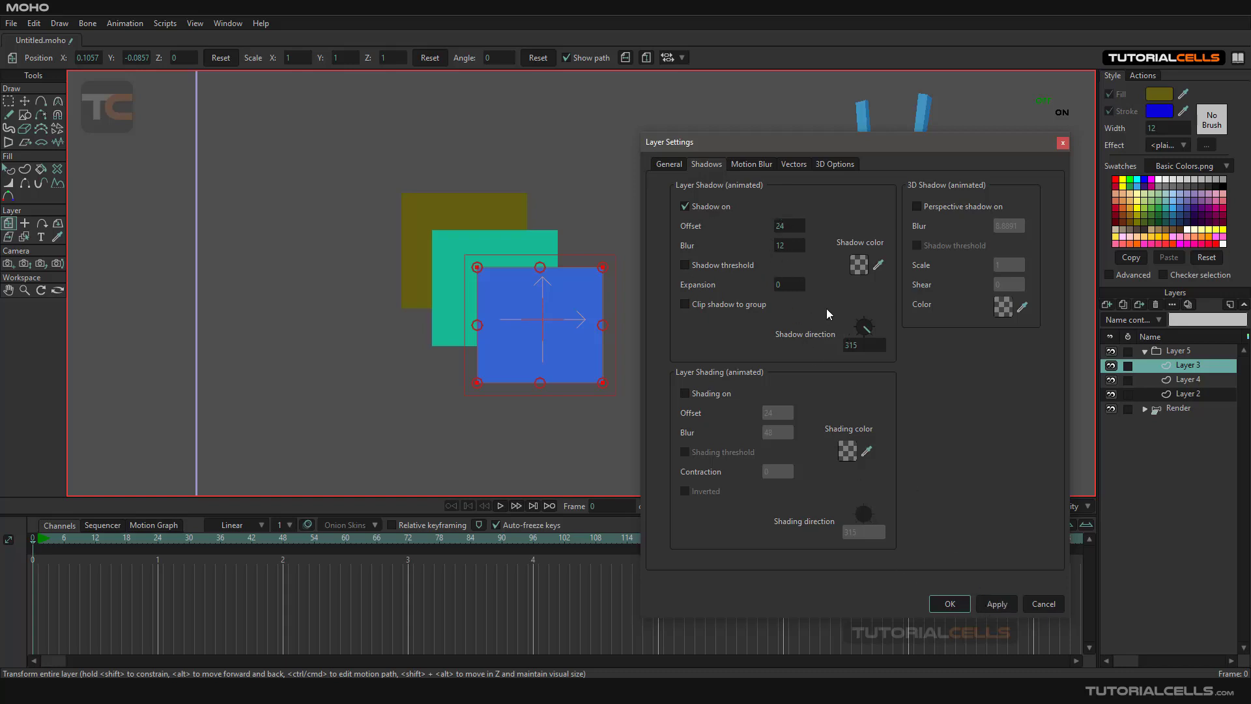
Step: Render previews of the frame to check Layer 3's shadow on the colored squares
key("ctrl+r")
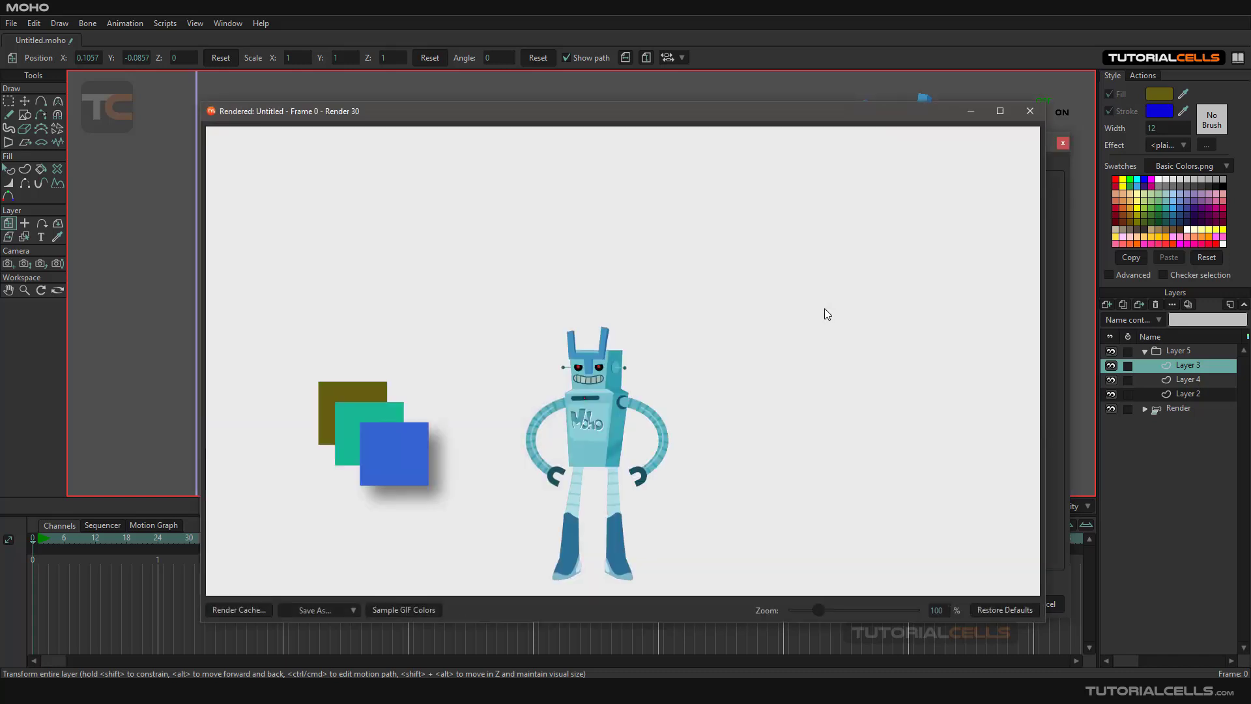
left_click_drag(589, 112, 705, 92)
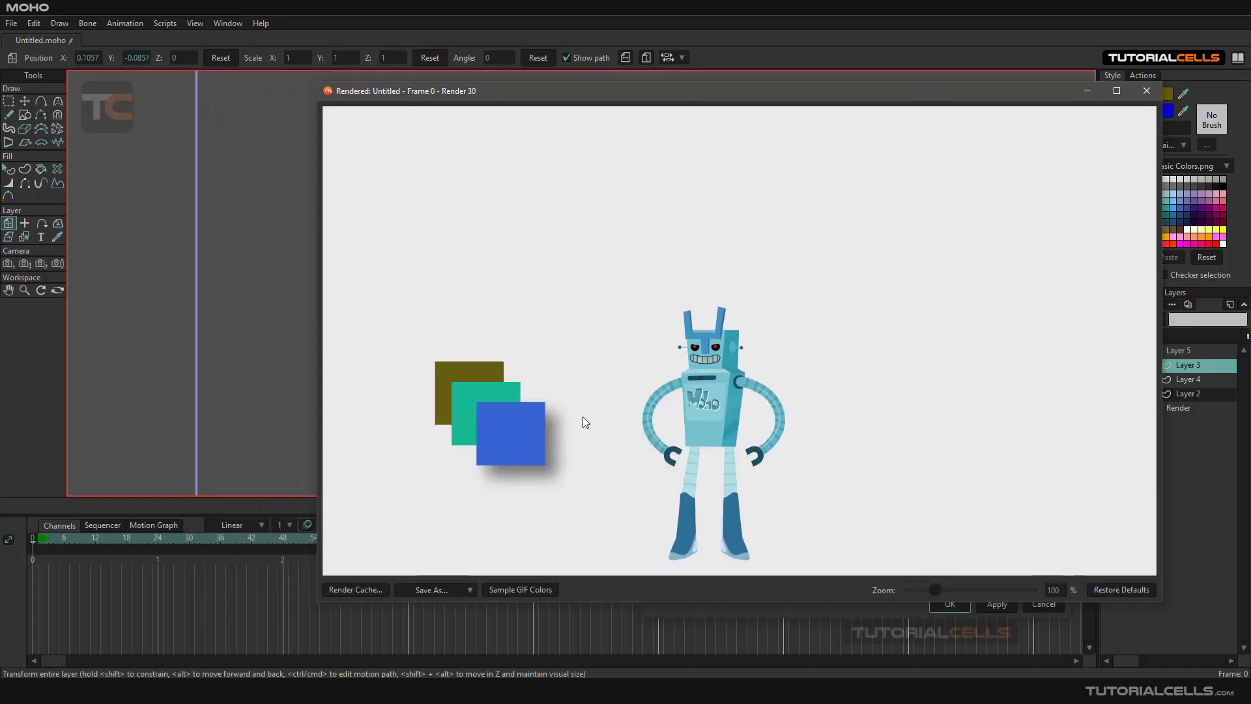
left_click(1147, 91)
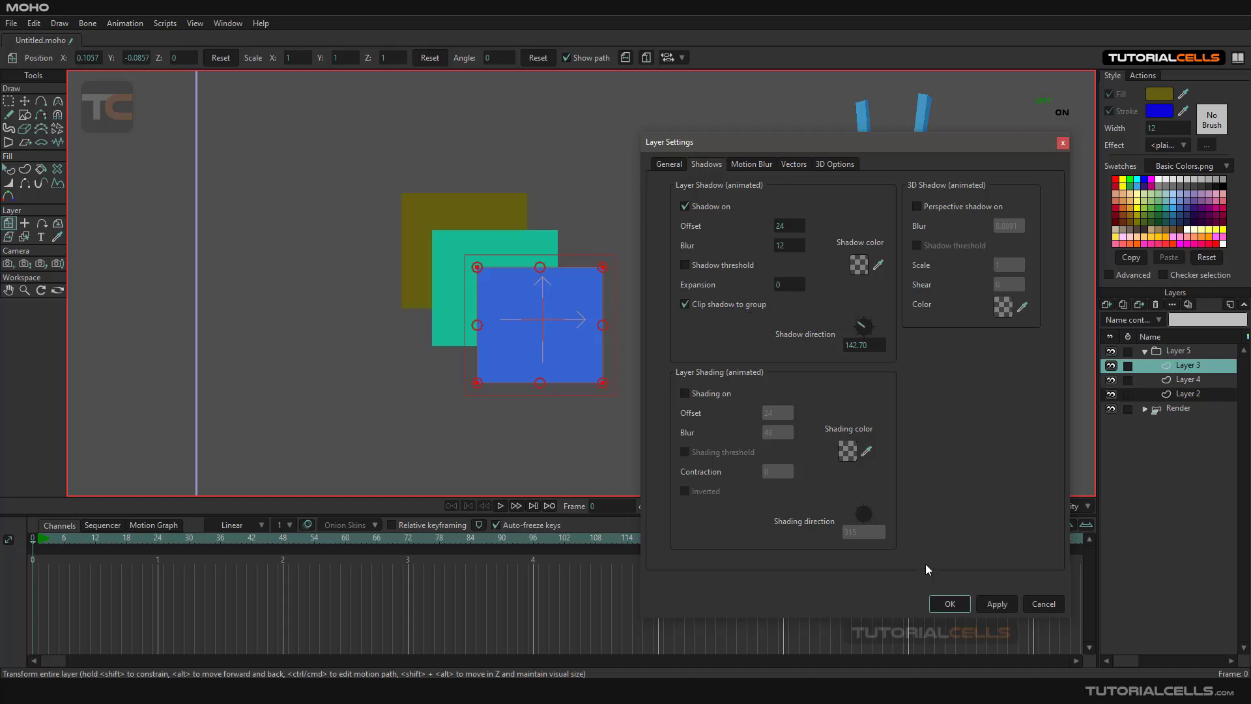
key("ctrl+r")
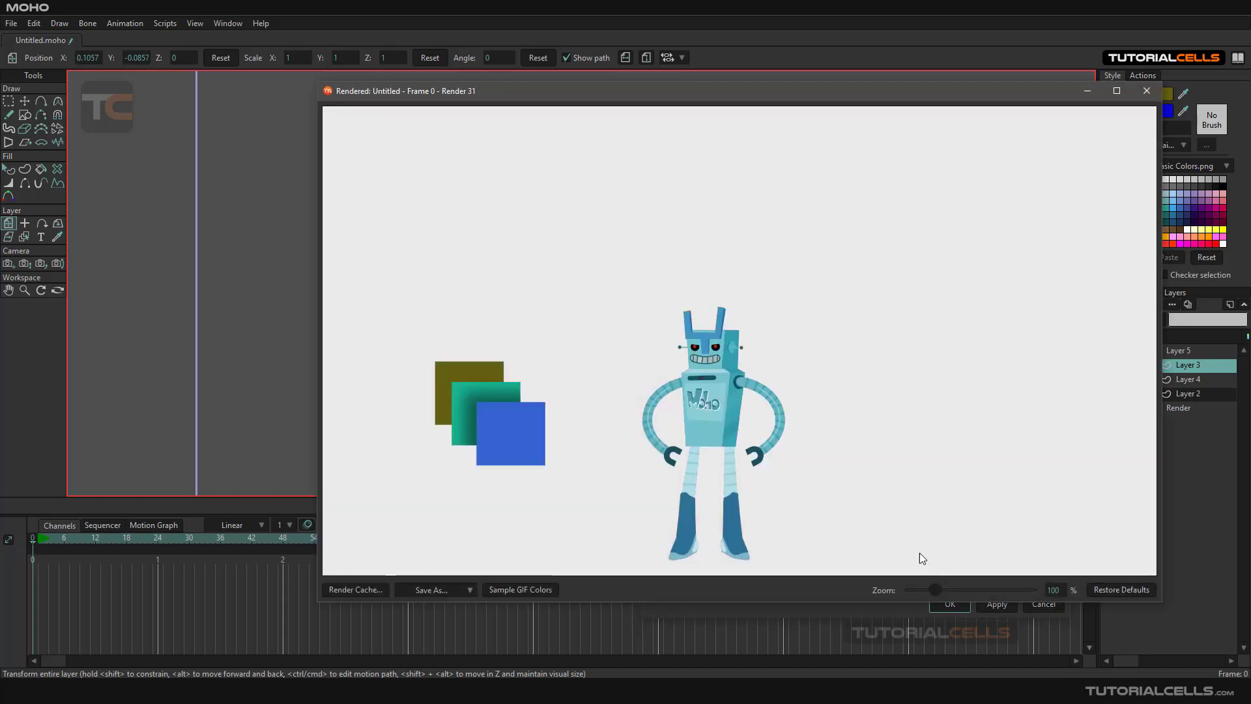
scroll(521, 420, "up", 3)
scroll(515, 430, "down", 2)
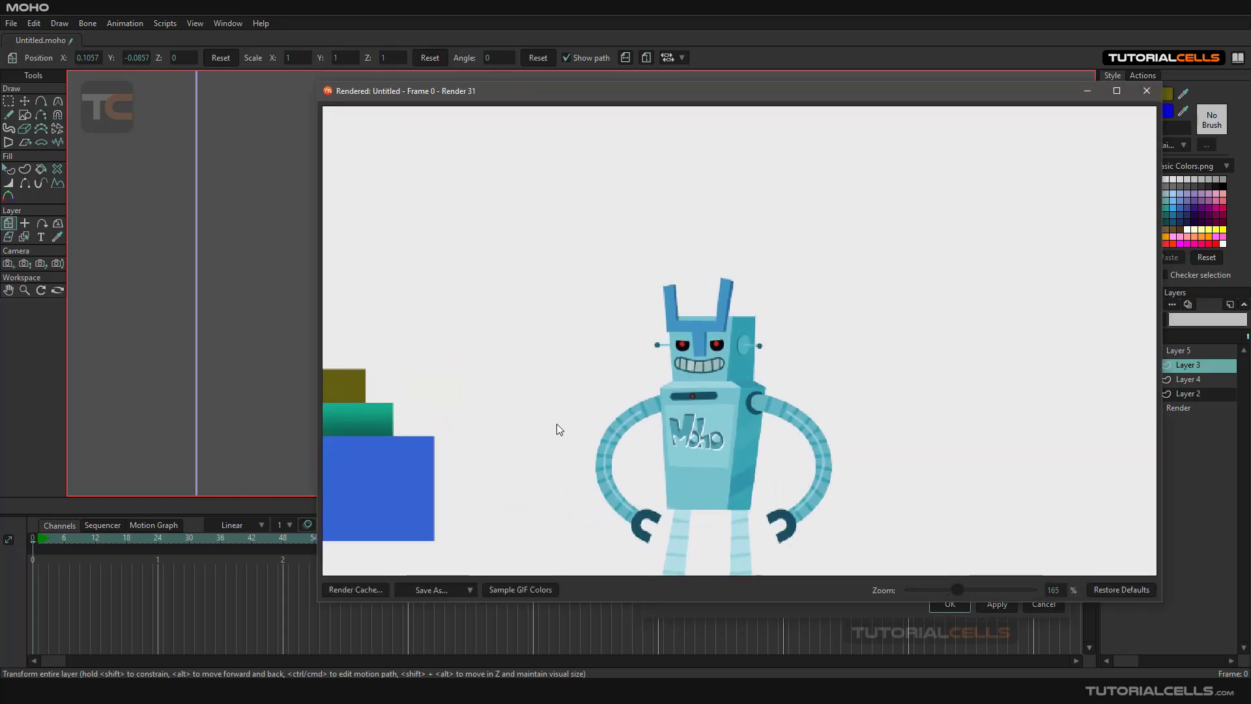
left_click_drag(543, 430, 770, 339)
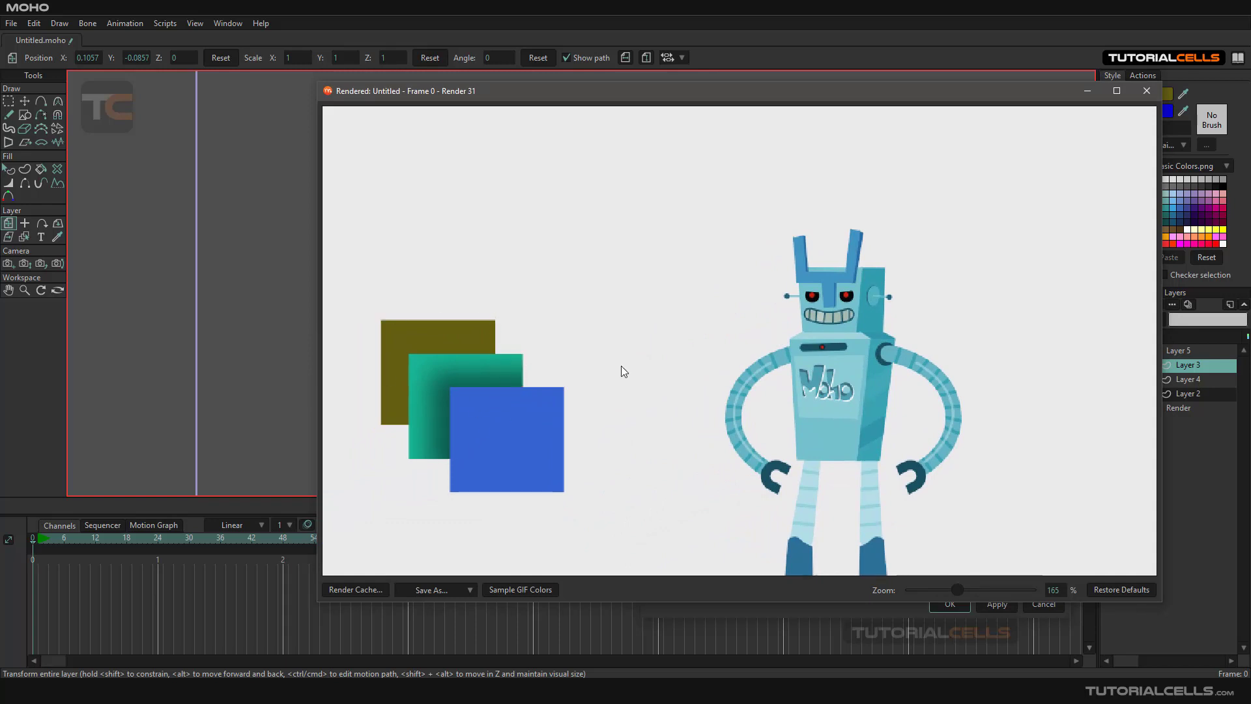
left_click(1147, 91)
Step: Turn off Clip shadow to group and compare renders with and without shadow threshold
left_click(684, 304)
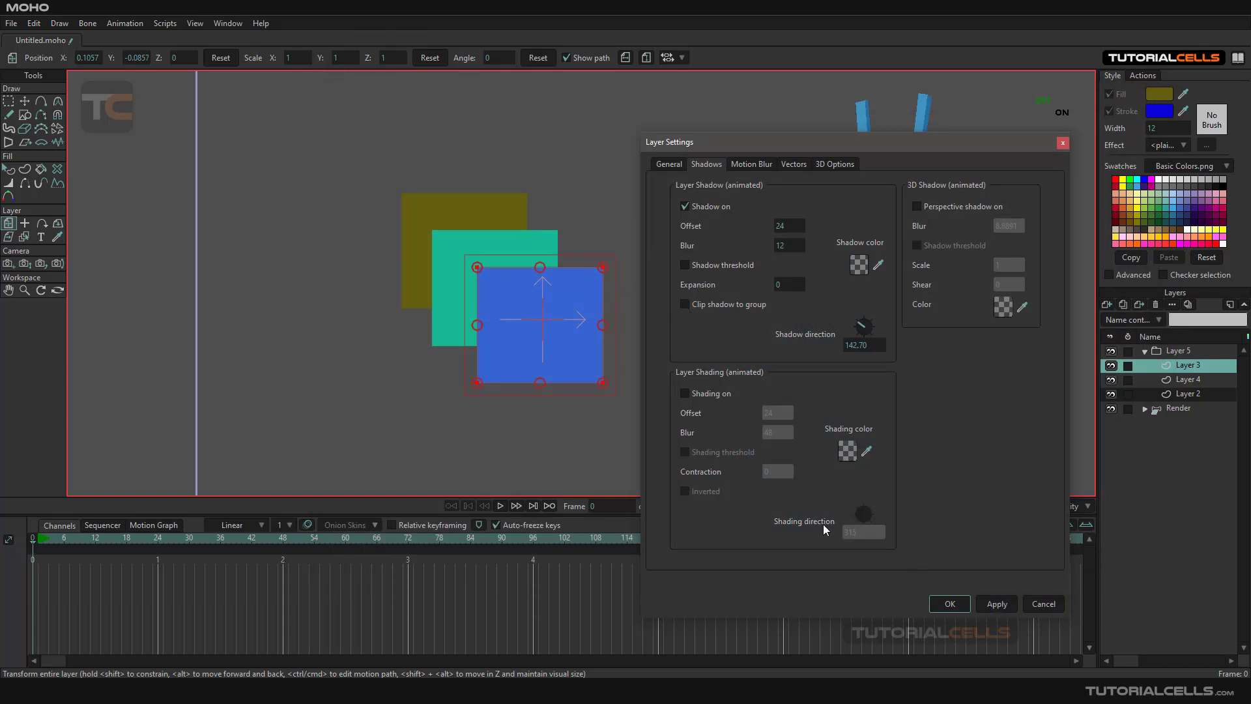
key("ctrl+r")
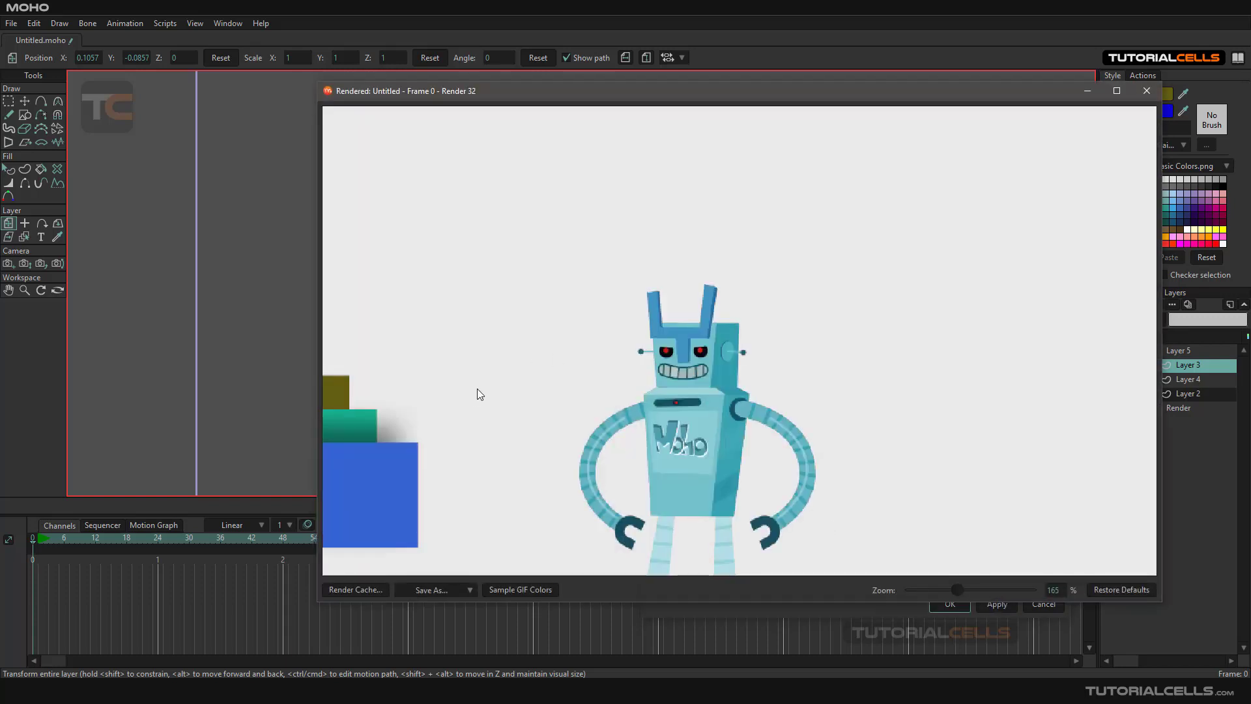
left_click_drag(474, 394, 566, 355)
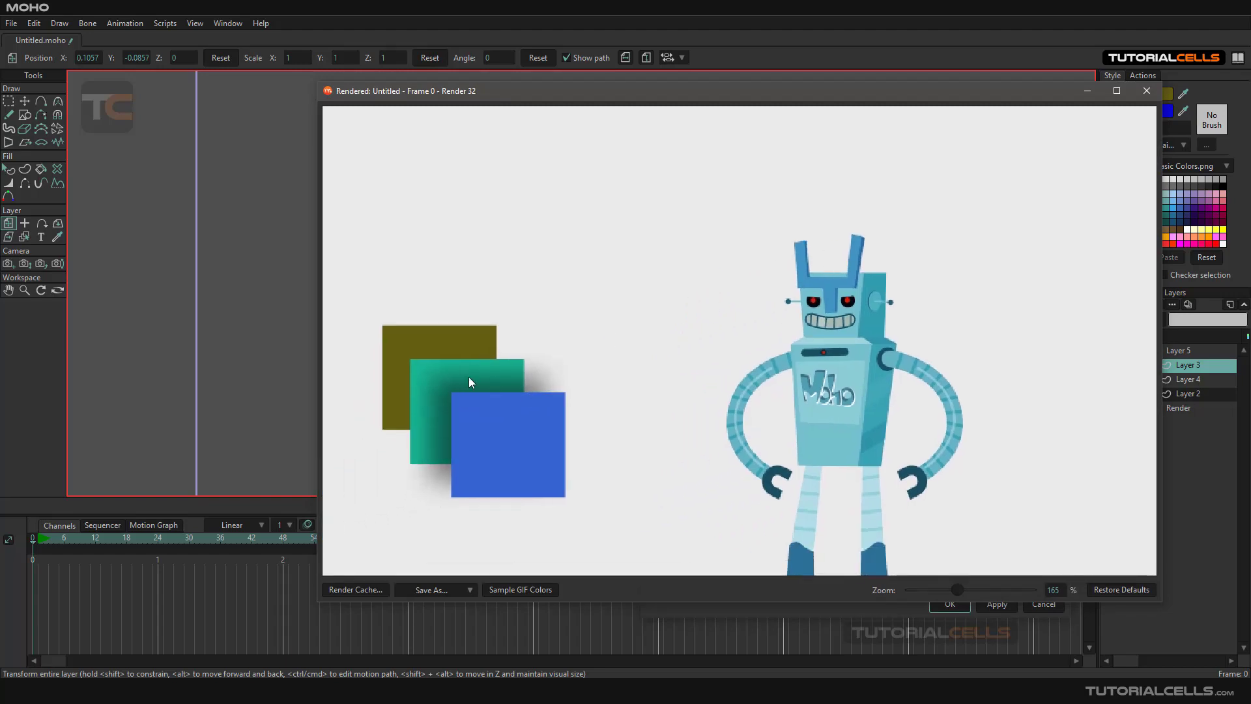
left_click(1147, 90)
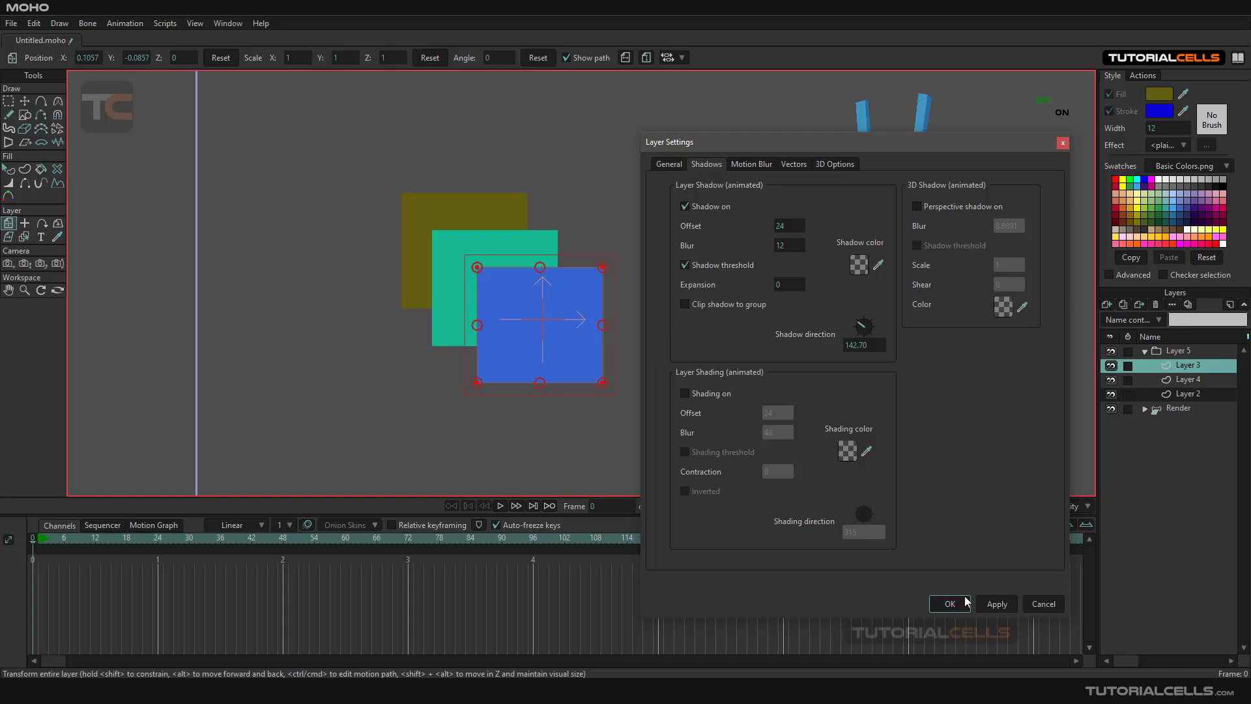
key("ctrl+r")
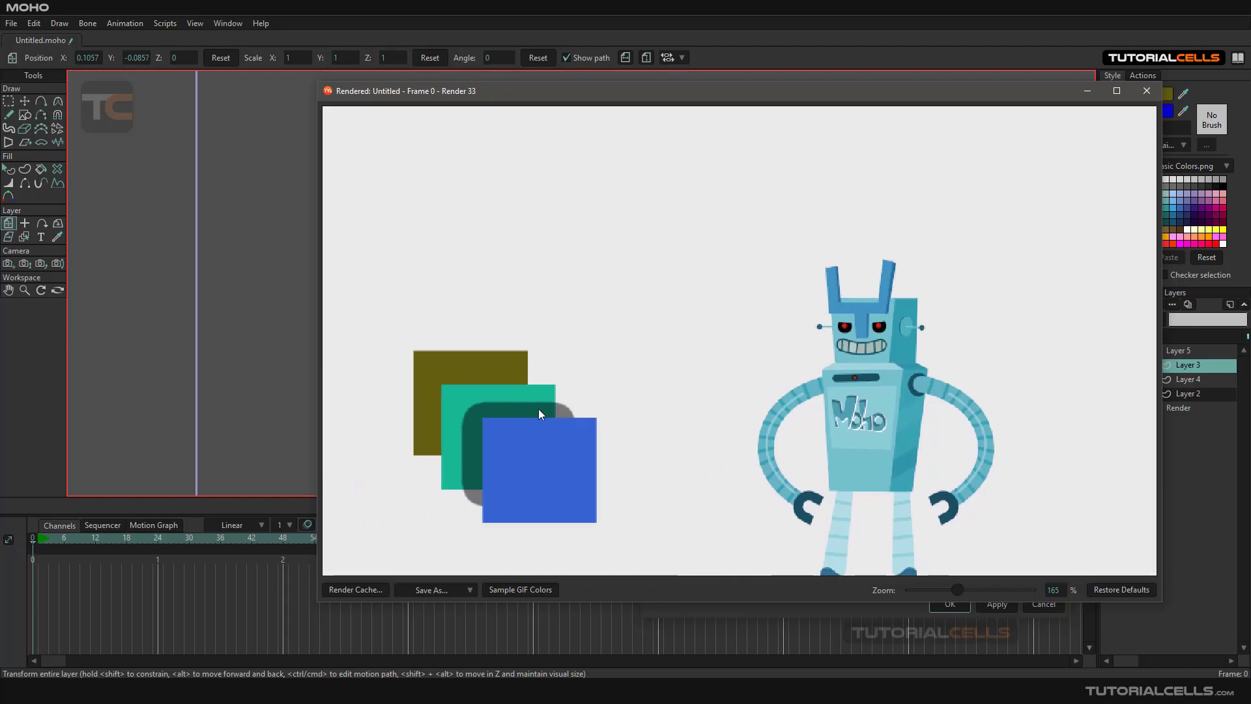
left_click(1146, 90)
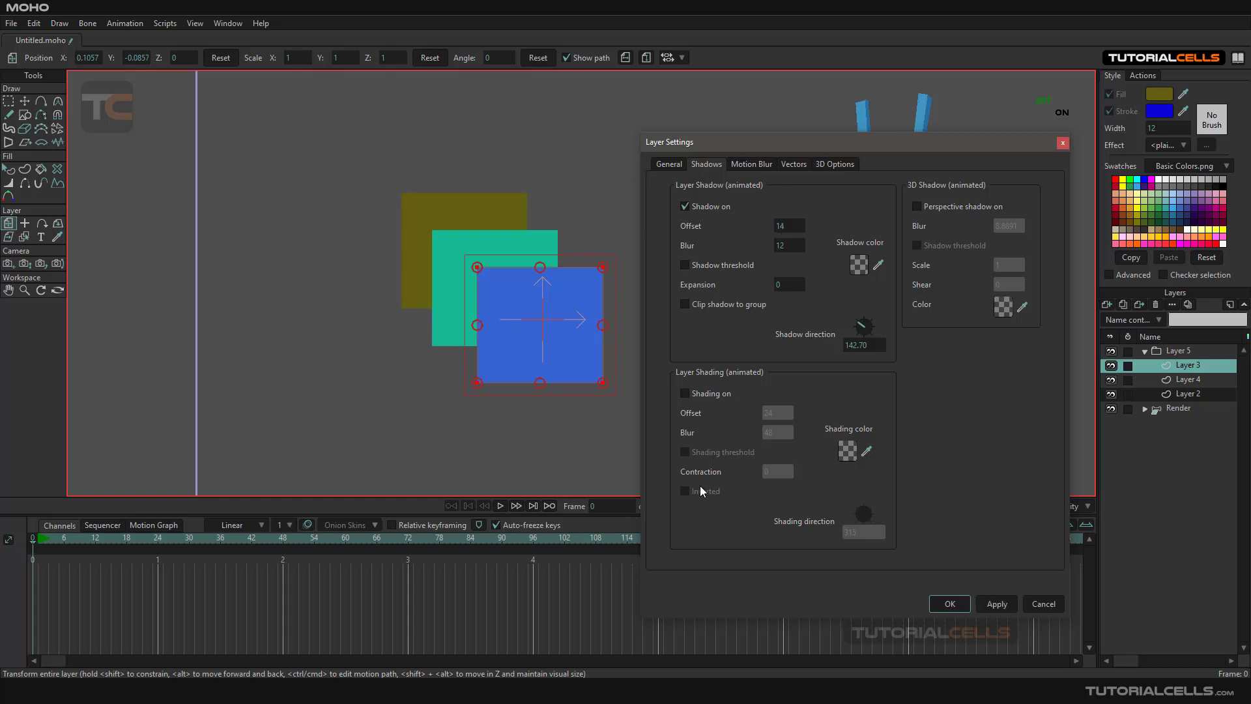
key("ctrl+r")
left_click_drag(470, 391, 643, 369)
scroll(586, 385, "up", 5)
left_click_drag(562, 396, 643, 327)
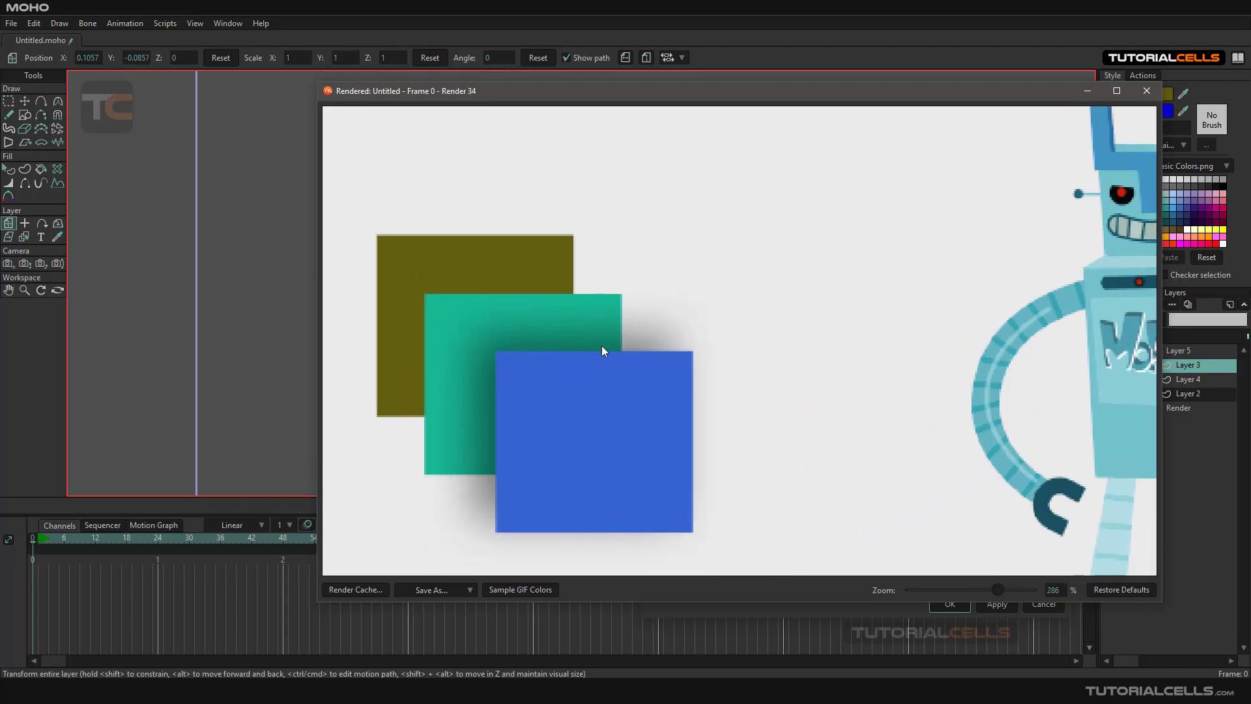
scroll(605, 350, "down", 5)
left_click(1146, 91)
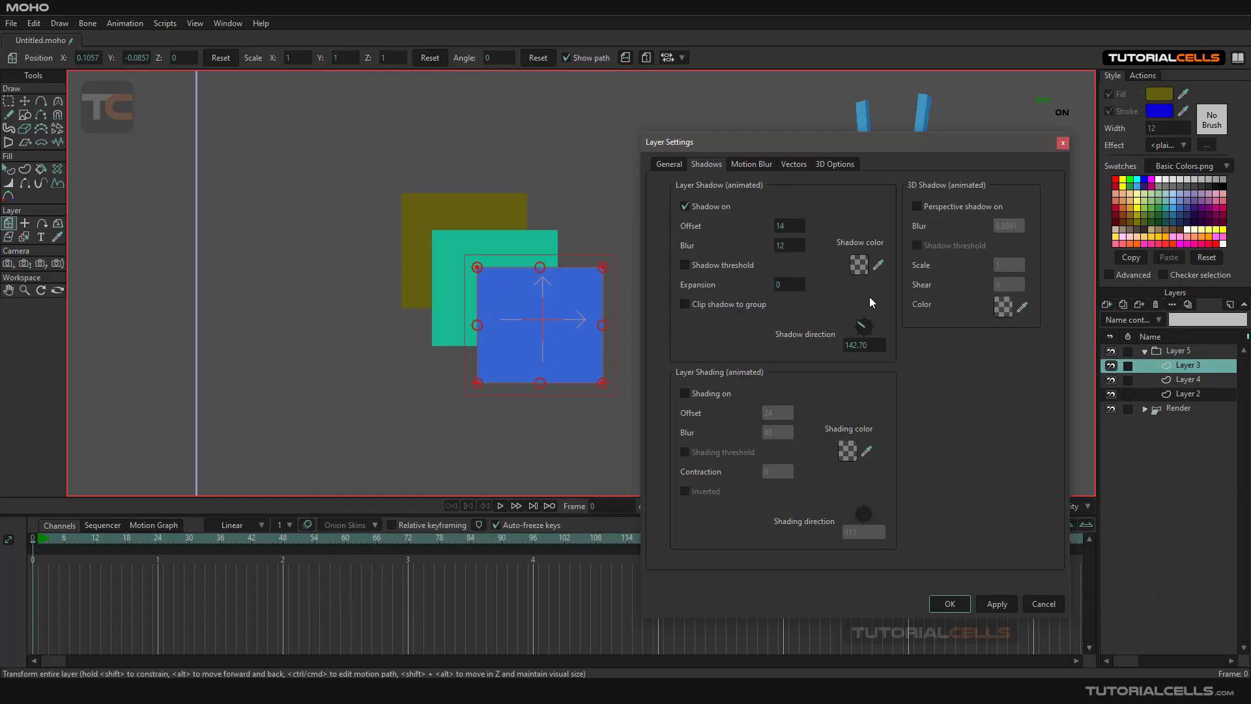
left_click(859, 273)
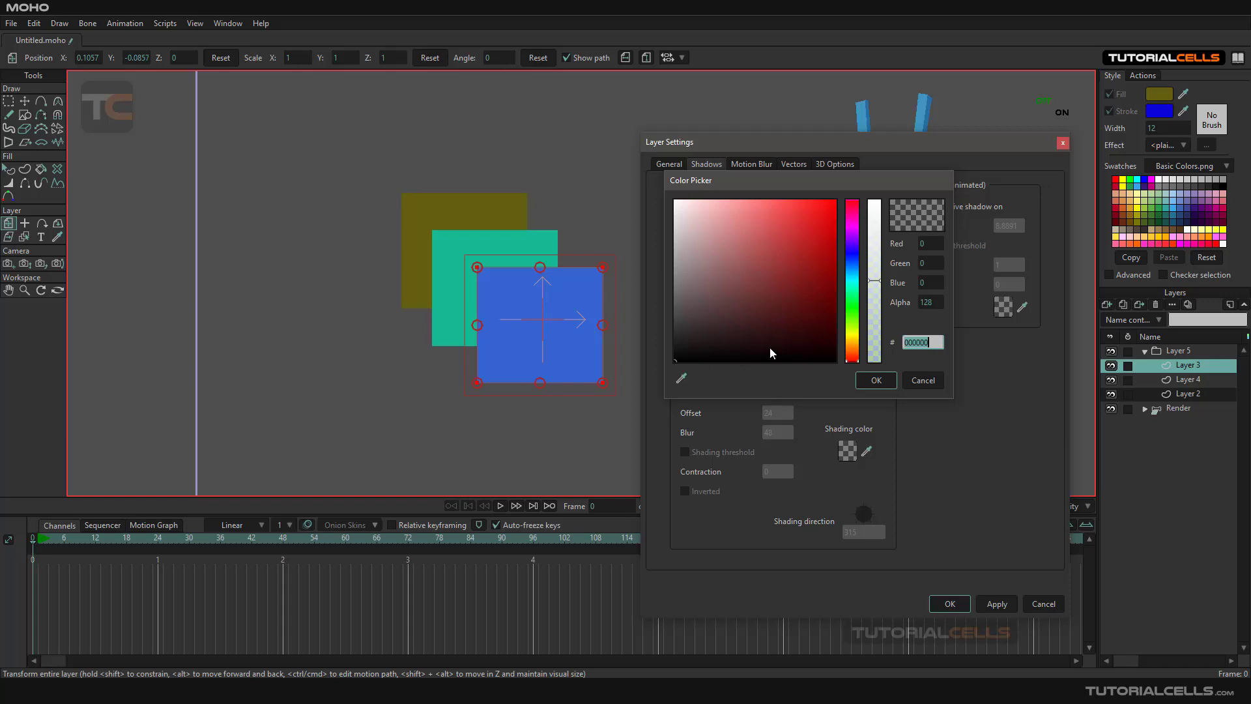
left_click(890, 379)
key("ctrl+r")
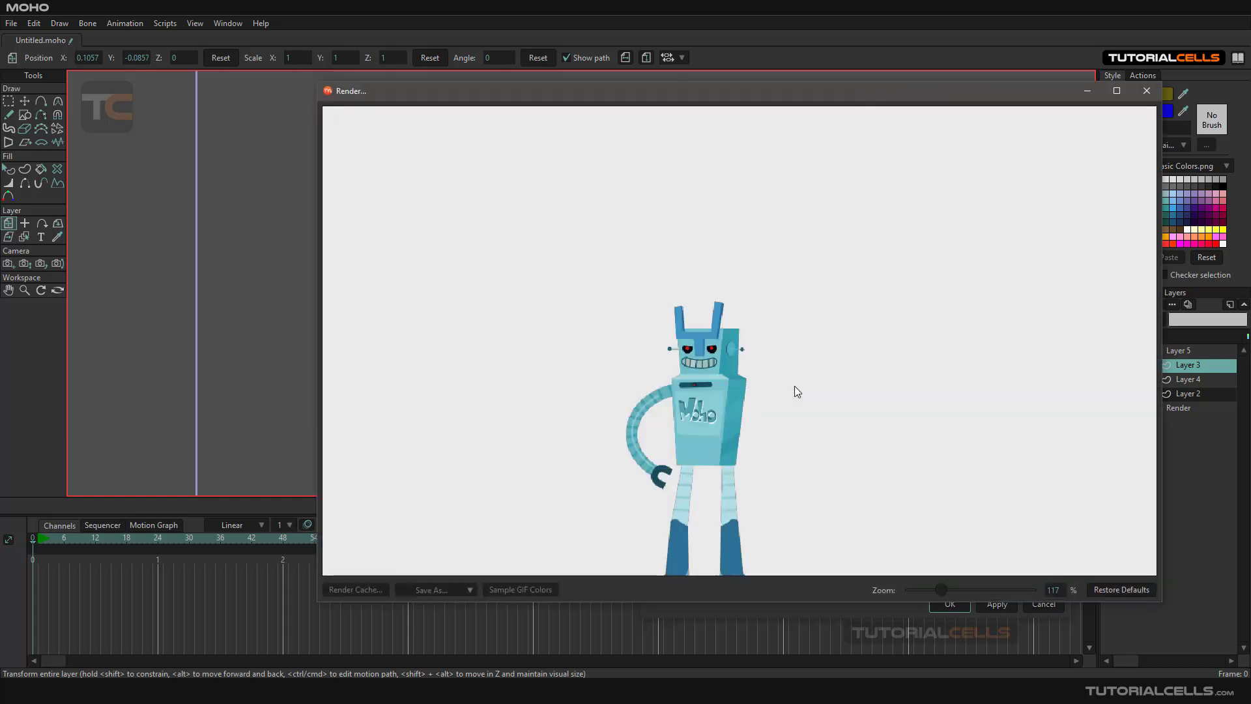
scroll(443, 414, "up", 3)
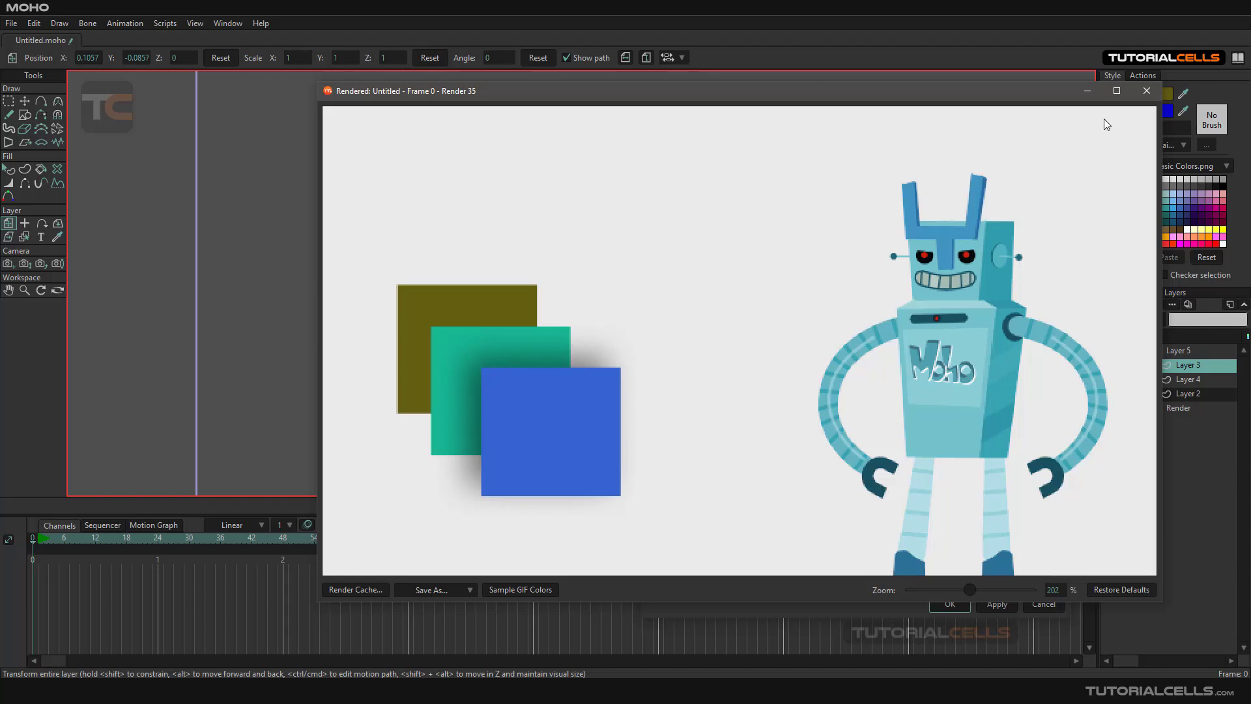
left_click(1146, 91)
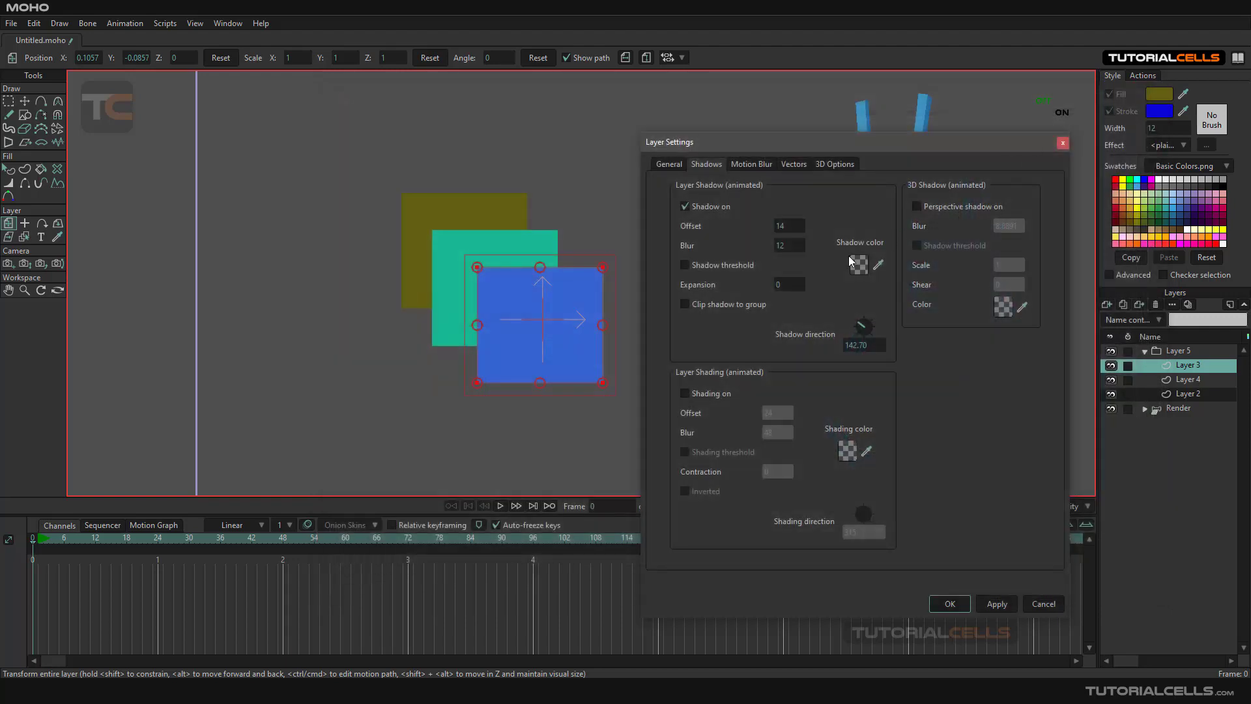
left_click_drag(876, 159, 470, 146)
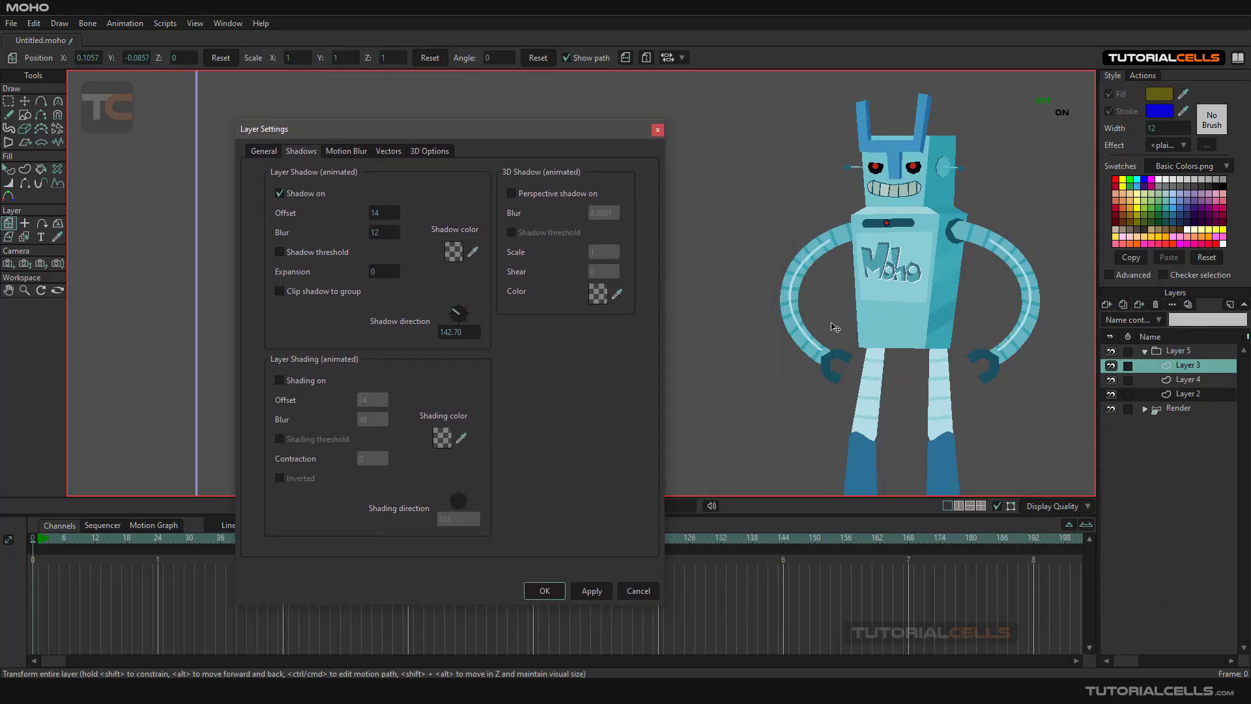
Step: Enable the Render layer's perspective shadow with blur 8.8891, scale 1 and shear 0
left_click(1160, 408)
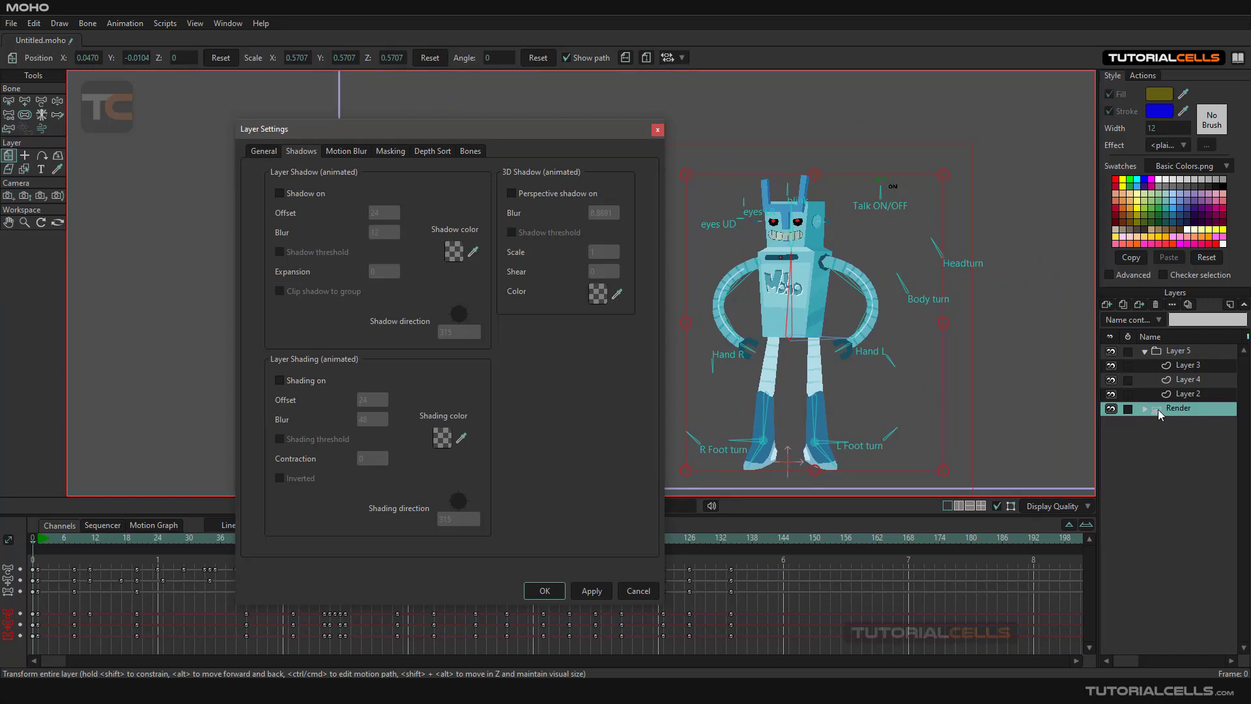
left_click_drag(582, 131, 574, 103)
left_click(548, 167)
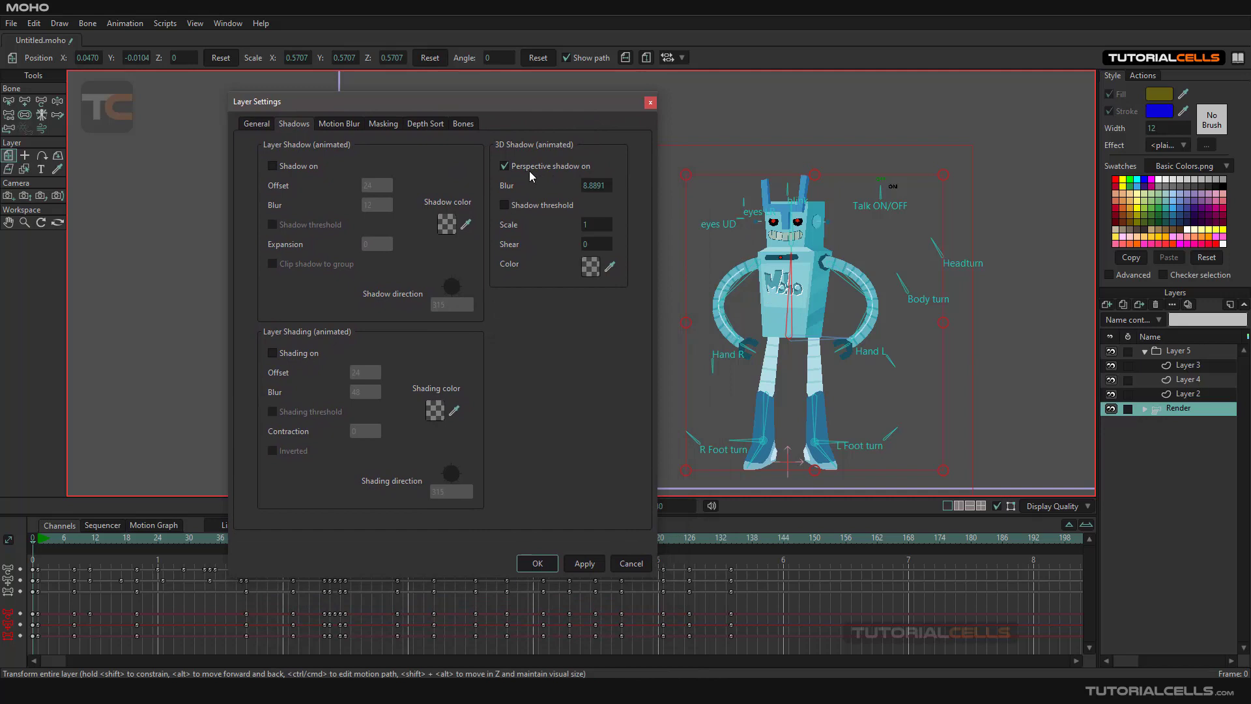
scroll(760, 336, "down", 2)
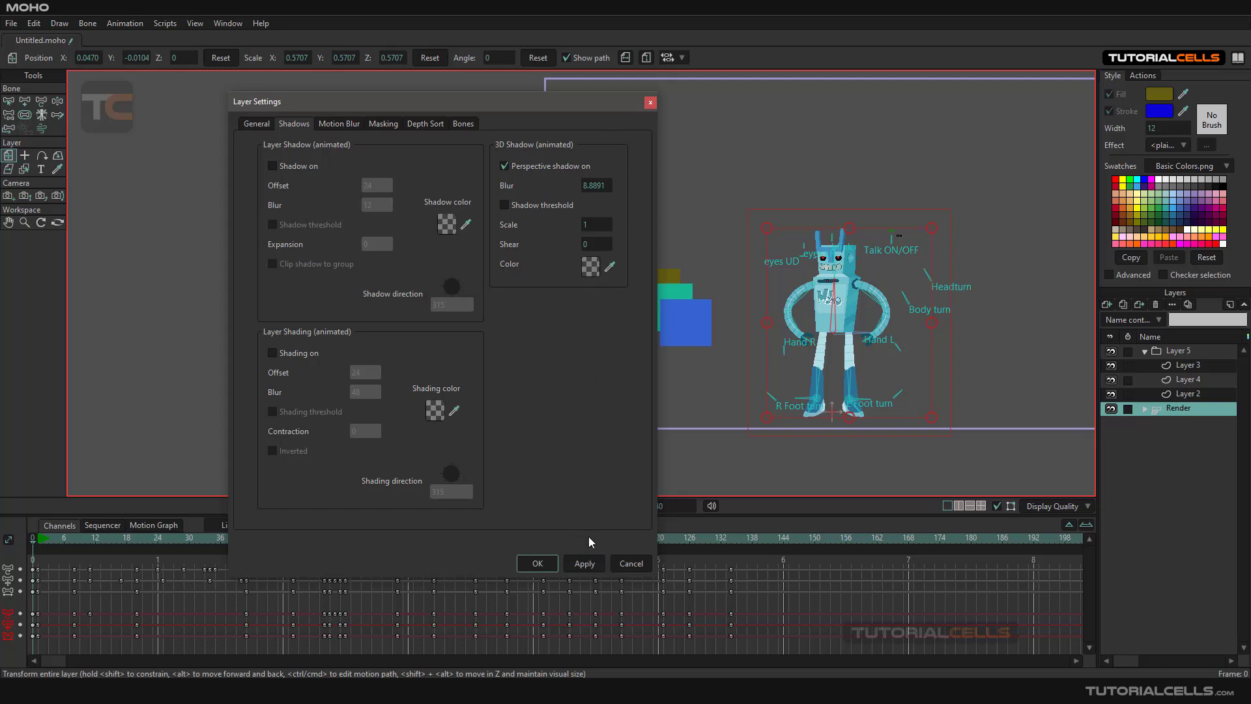
Step: Set the perspective shadow shear to 2 and render a preview
key("ctrl+r")
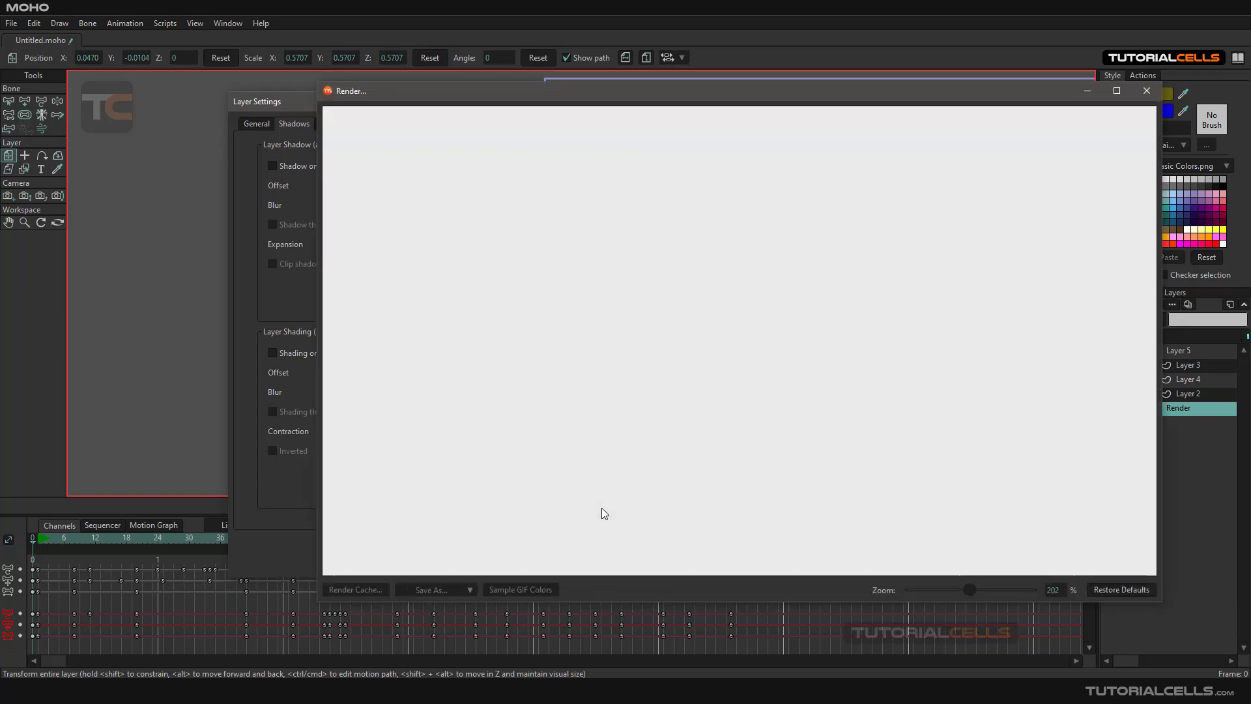
scroll(744, 387, "down", 5)
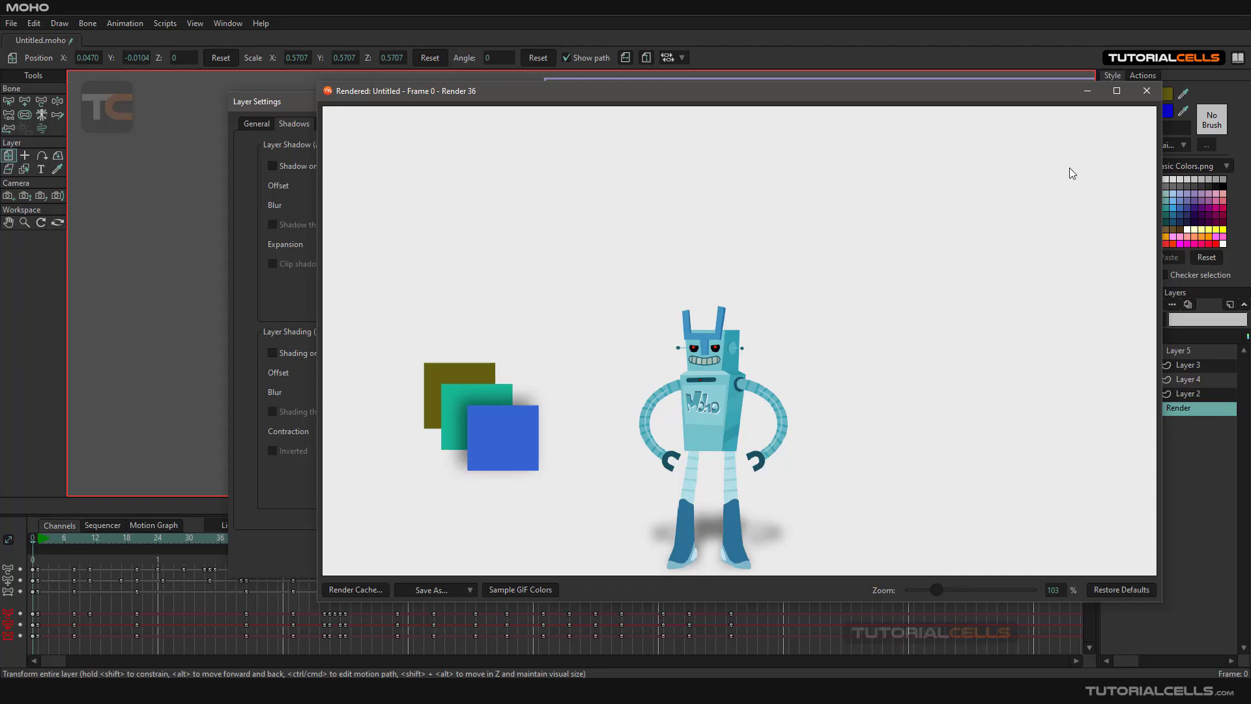
left_click(1147, 93)
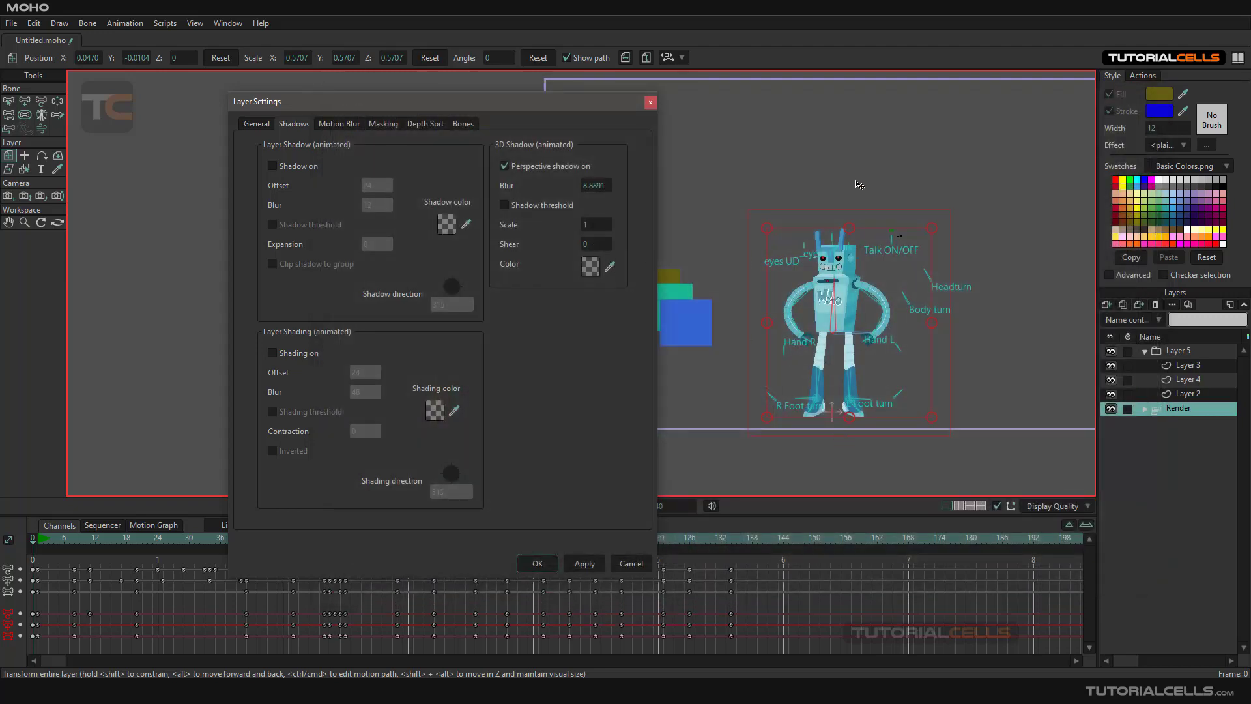
double_click(588, 247)
type("2")
key("ctrl+r")
Step: Reduce the shadow shear to 1 and render again to check it
left_click_drag(600, 244, 598, 244)
key("ctrl+r")
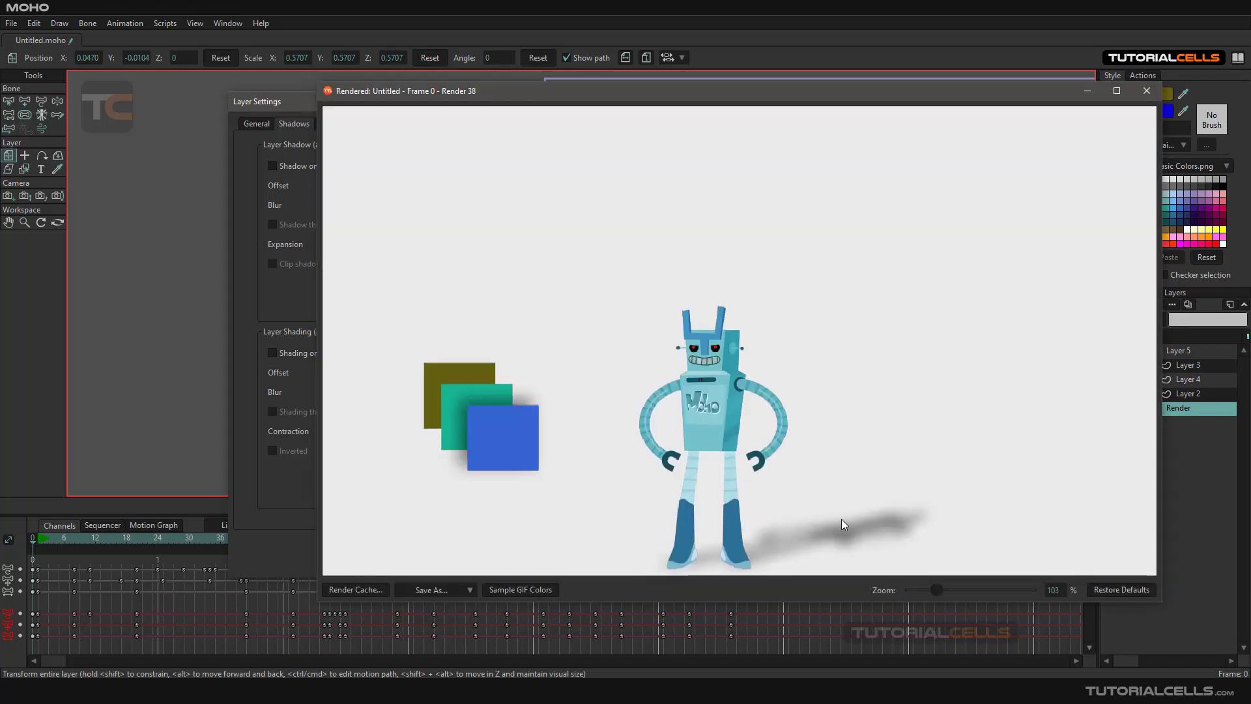
left_click(1146, 92)
scroll(832, 420, "up", 1)
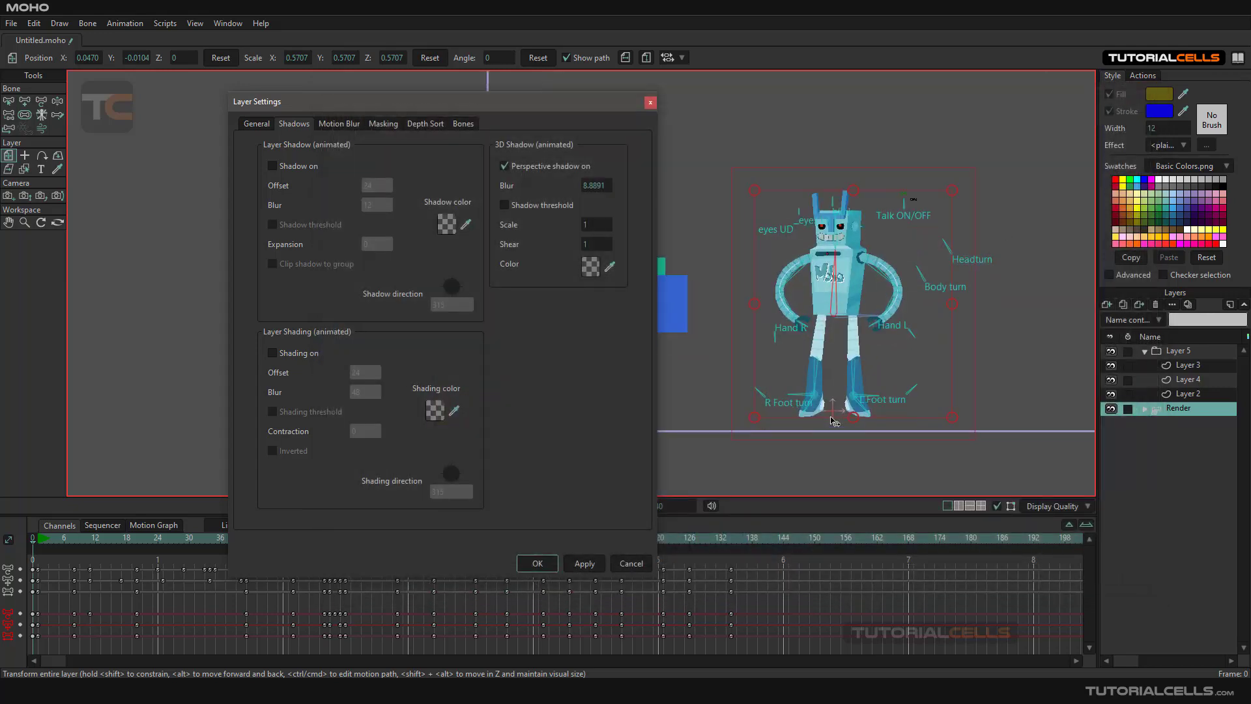
scroll(834, 420, "up", 2)
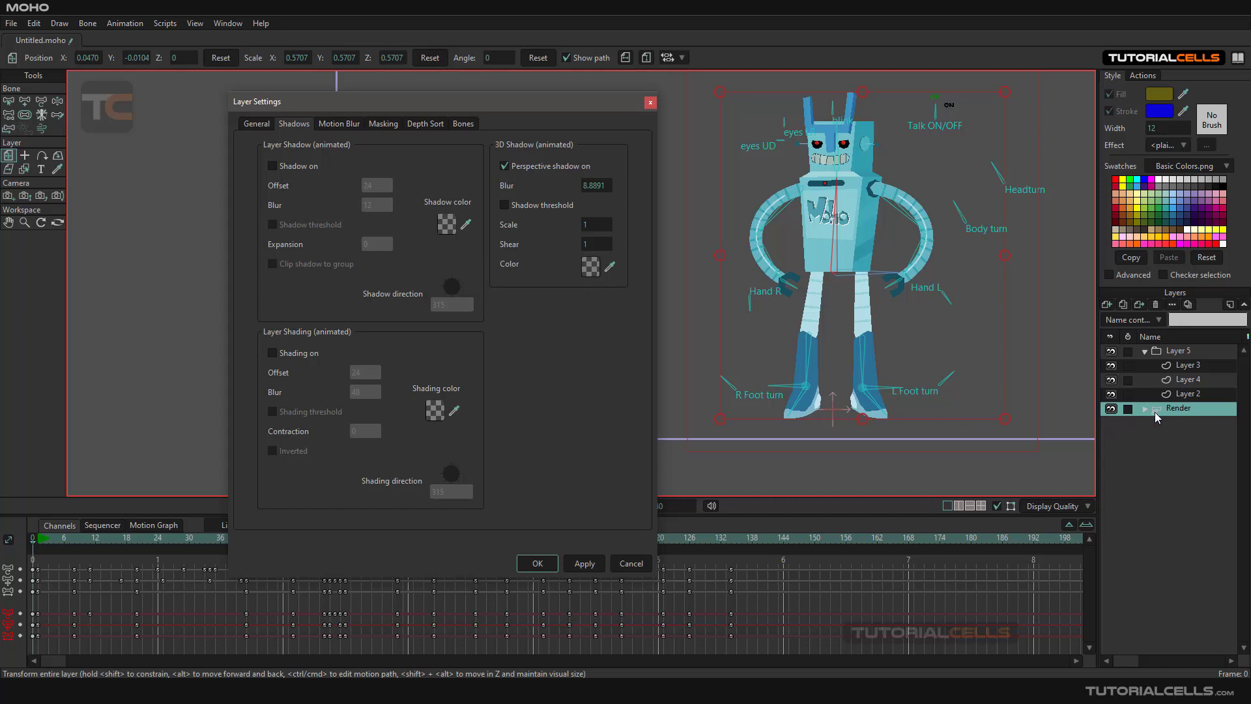
Step: Place the Render layer's origin between the robot's feet, checking the shadow with renders
left_click(26, 157)
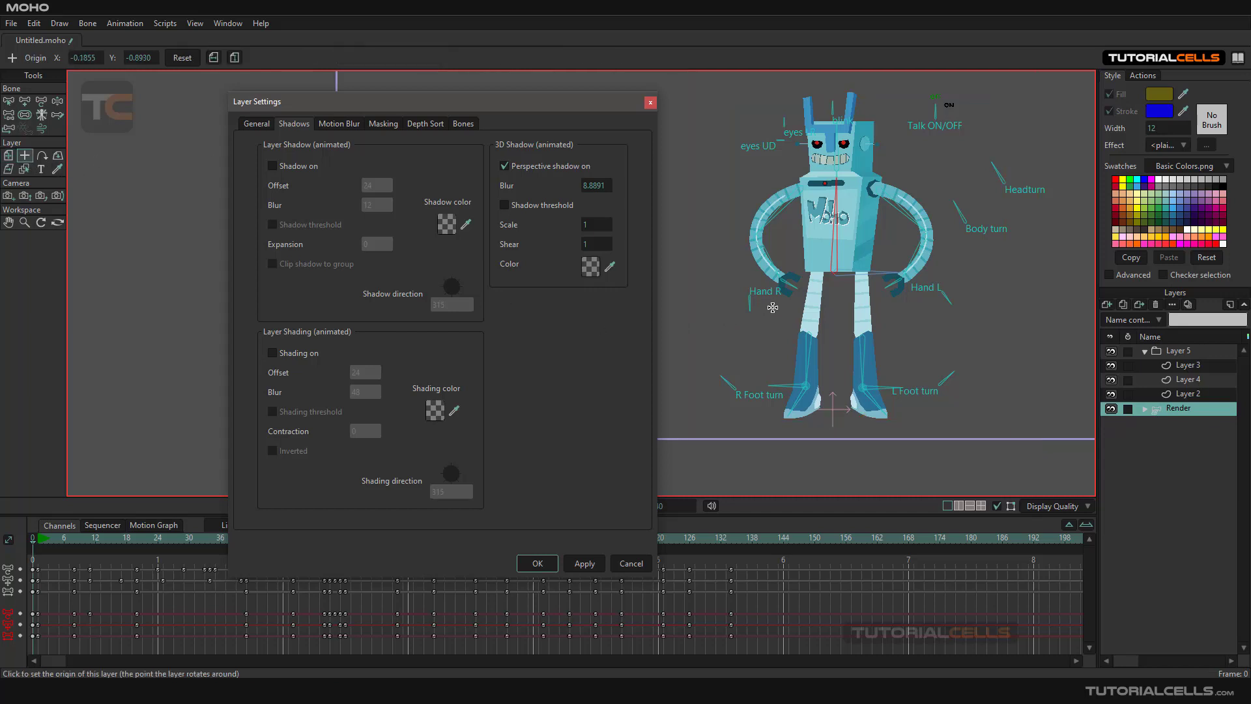
left_click(834, 305)
key("ctrl+r")
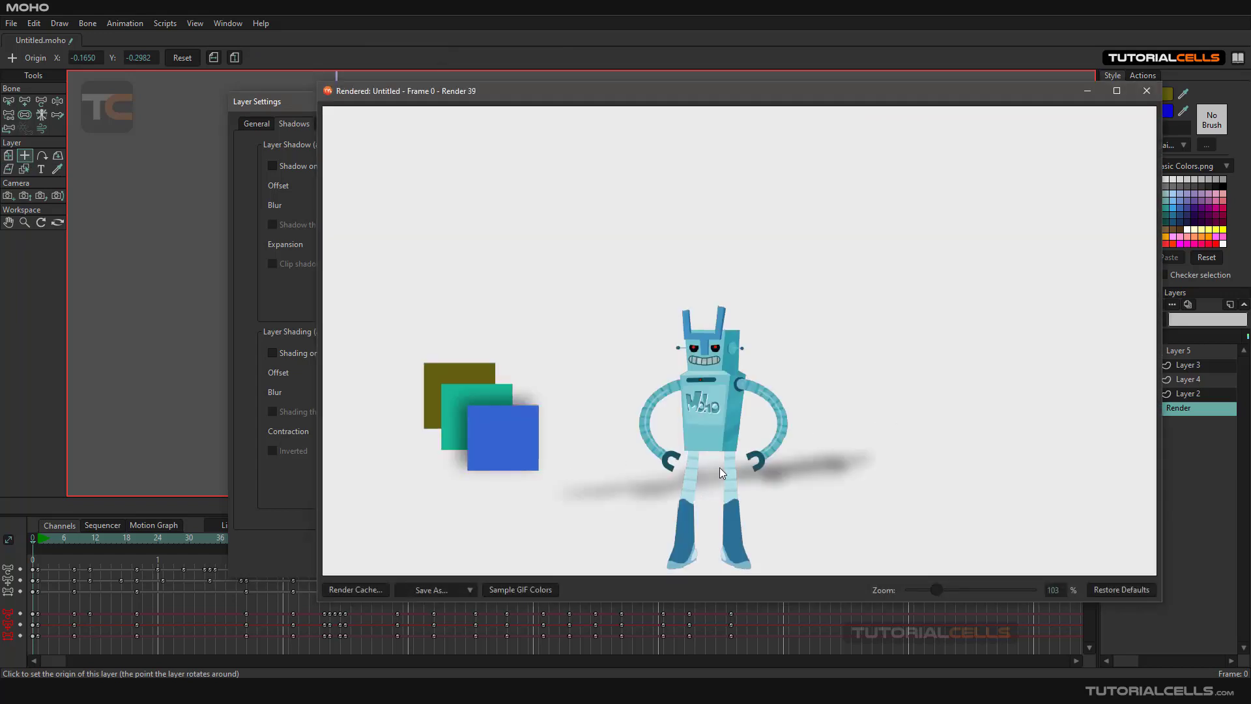
left_click(1146, 90)
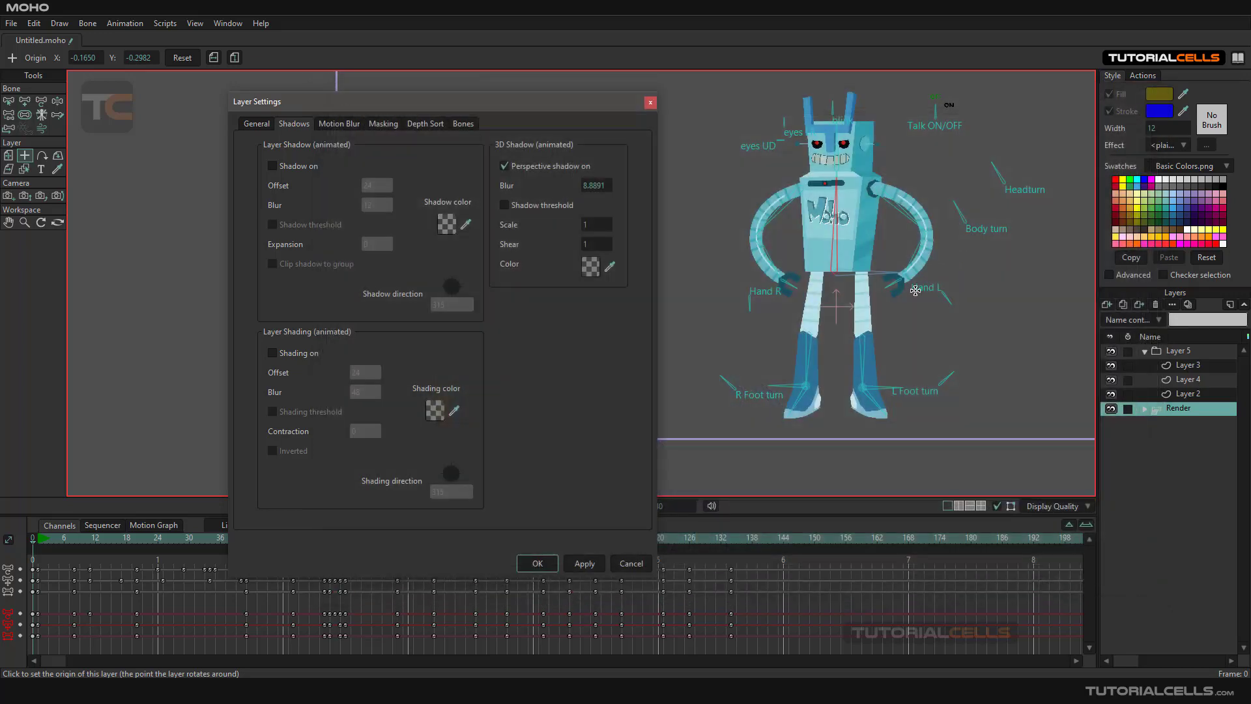
left_click(837, 406)
left_click(837, 415)
left_click(837, 410)
key("ctrl+r")
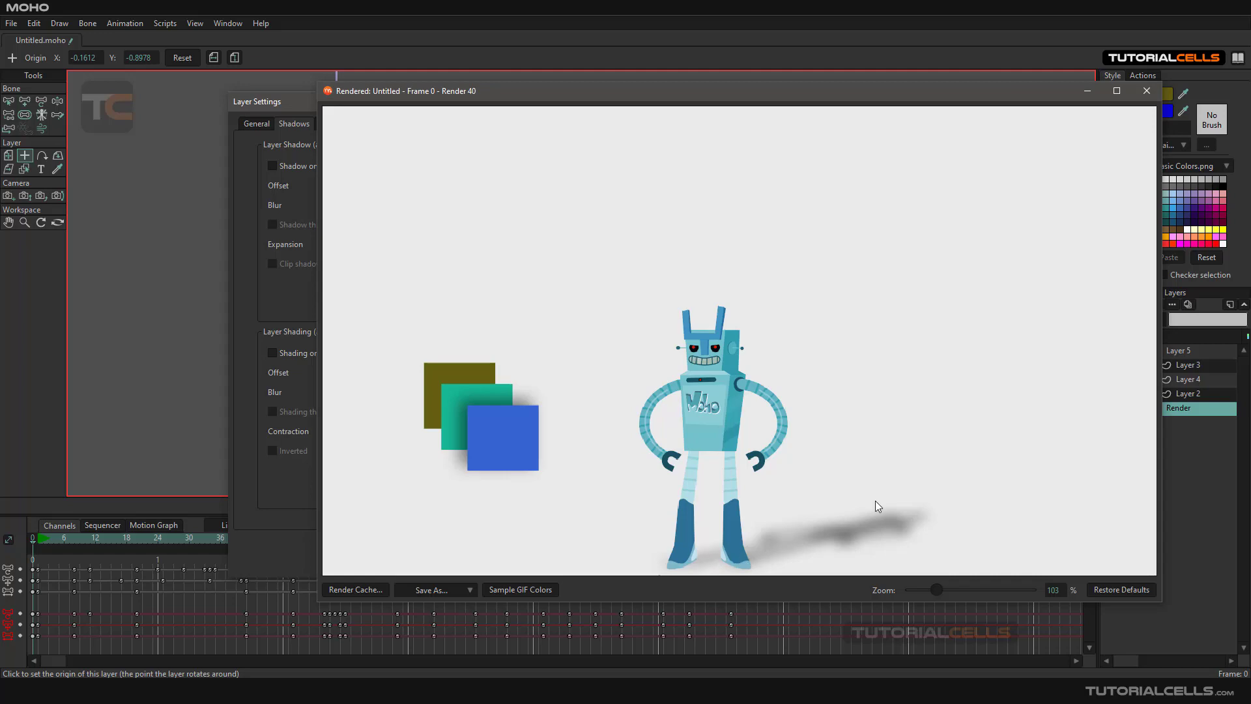
left_click(1147, 90)
Step: Set the perspective shadow shear to 0.50 and scale to 2.75, then render to check
left_click_drag(591, 242, 602, 225)
left_click(584, 564)
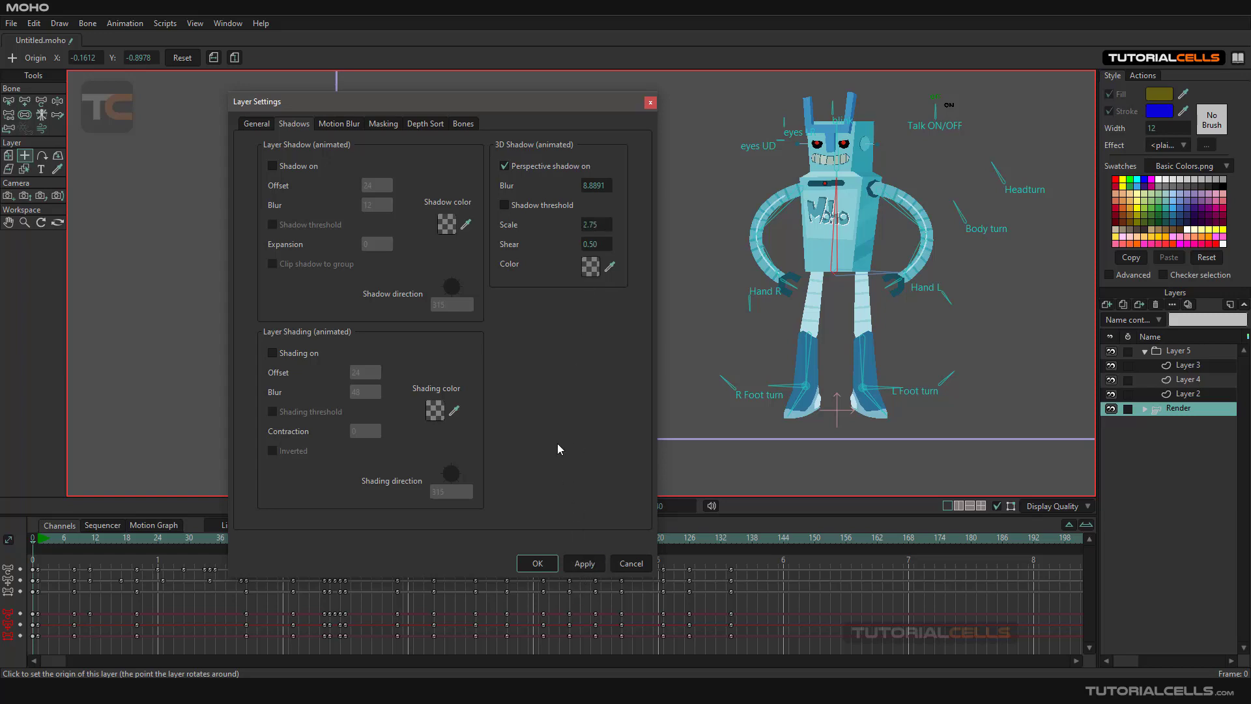
key("ctrl+r")
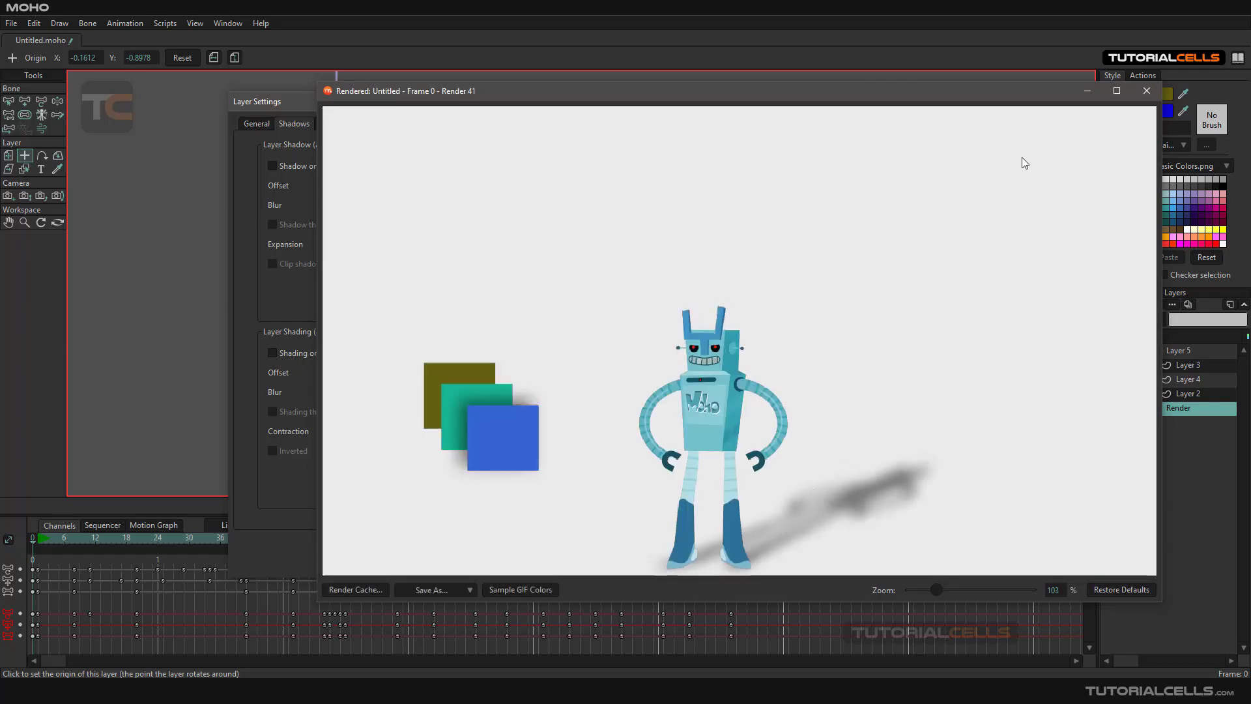
left_click(1147, 90)
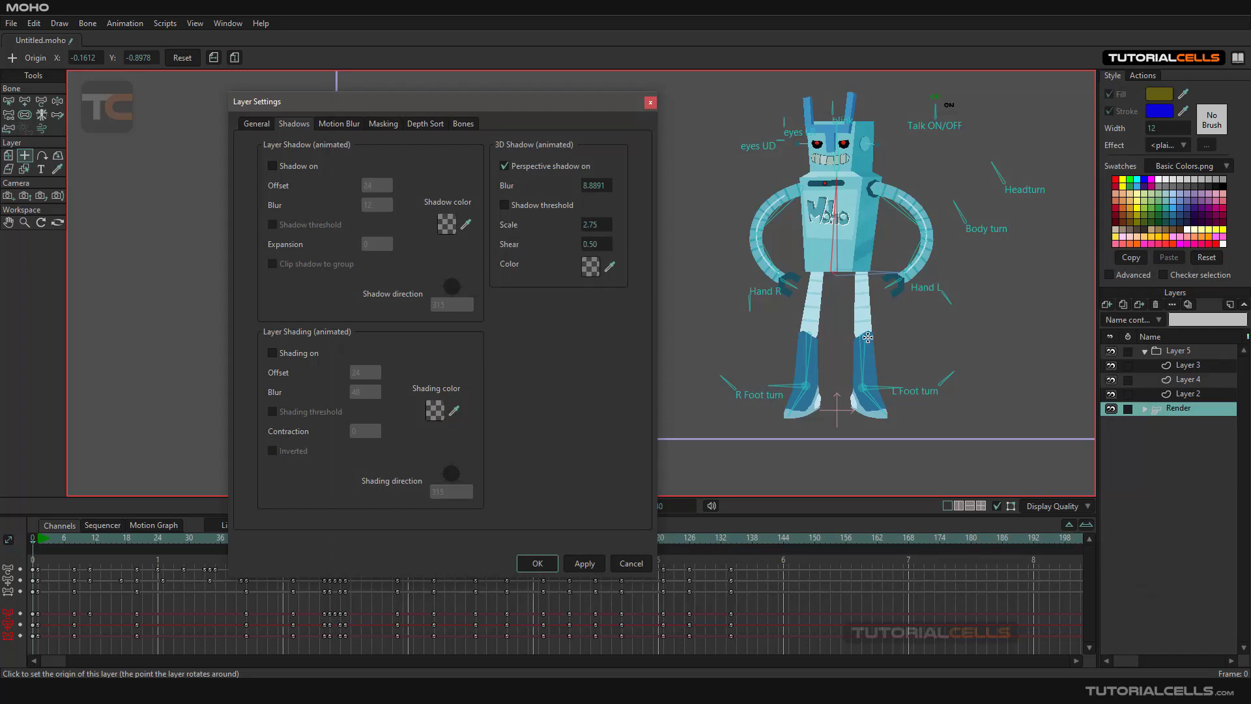
Step: Turn on layer shading in semi-transparent red (FF0000, alpha 128), leaving the shadow colour unchanged
left_click(586, 270)
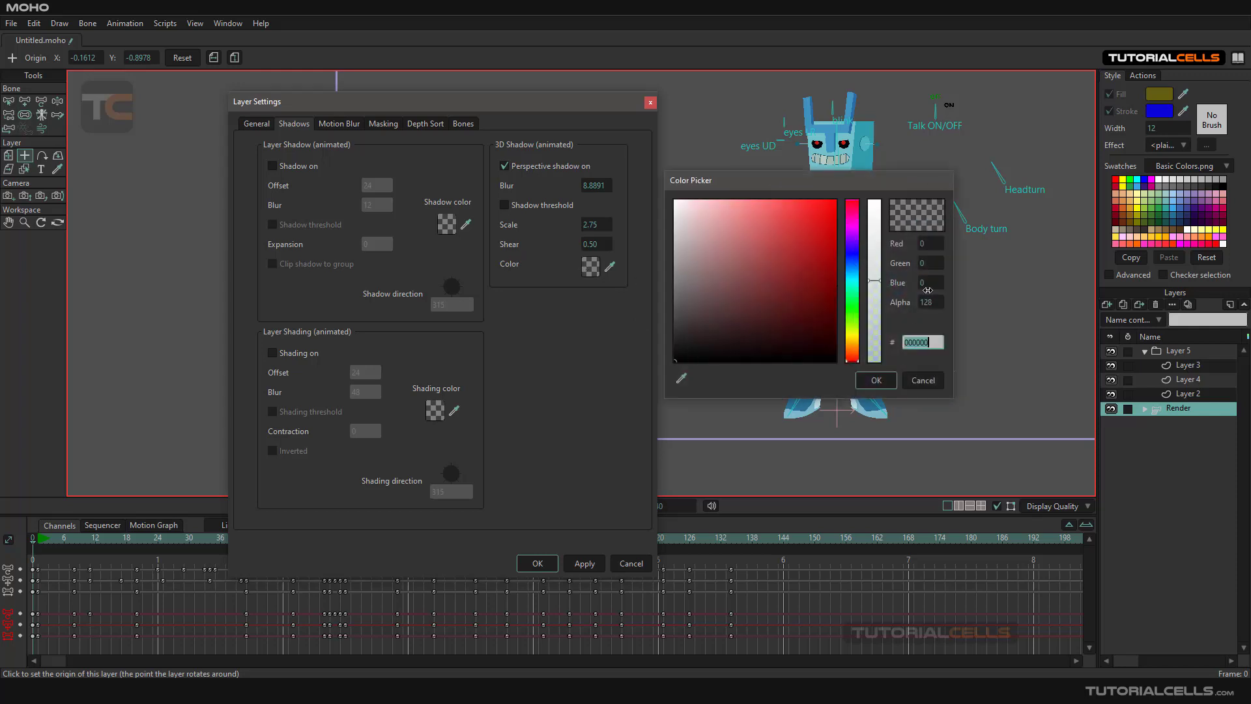
left_click(919, 382)
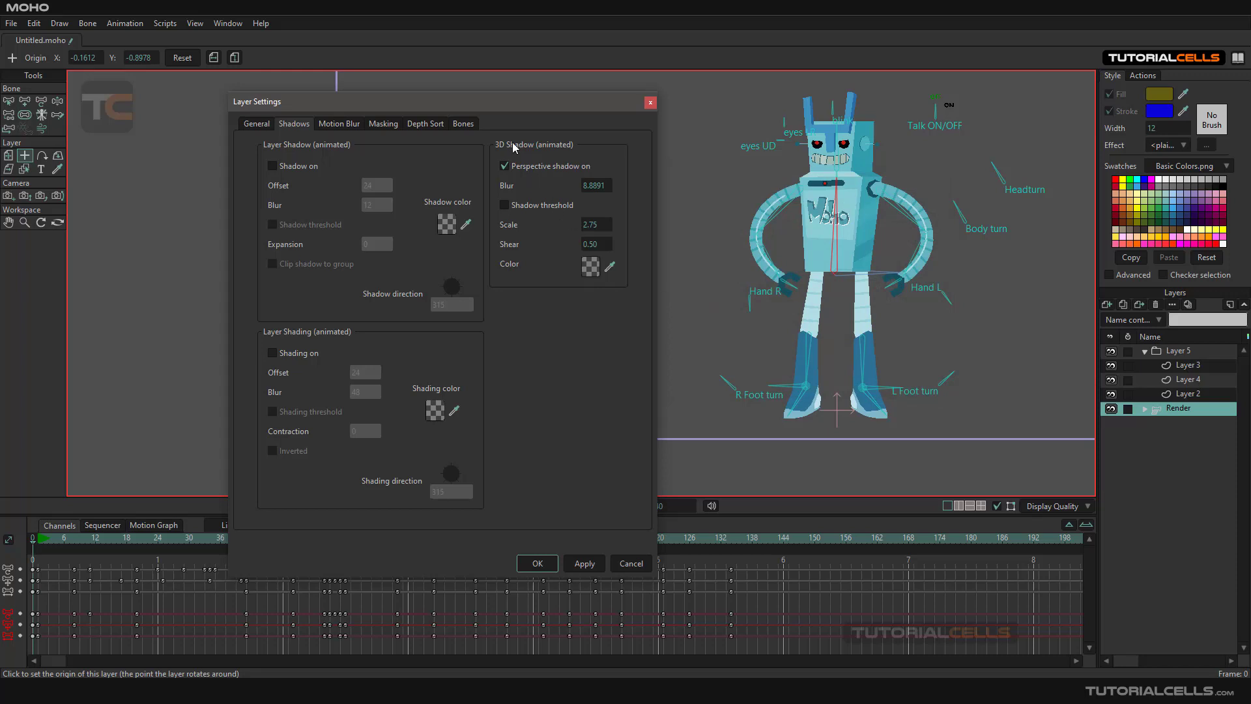
left_click_drag(523, 104, 572, 99)
left_click(324, 344)
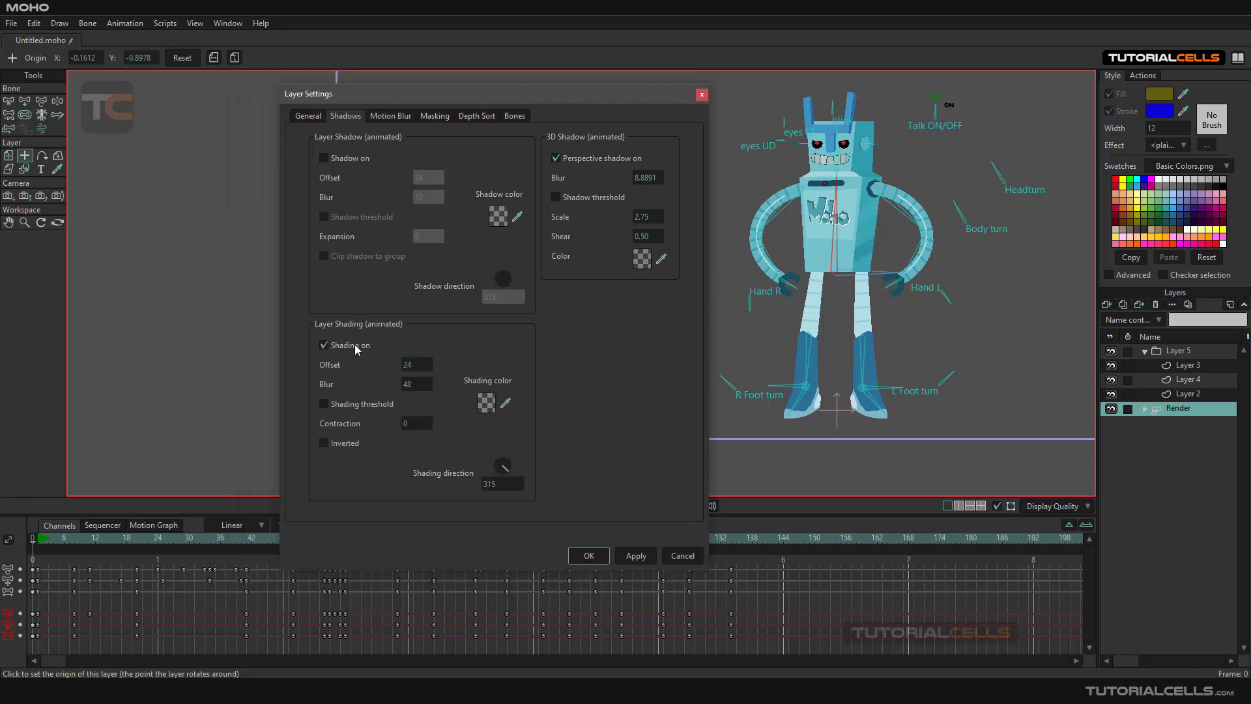
left_click(485, 402)
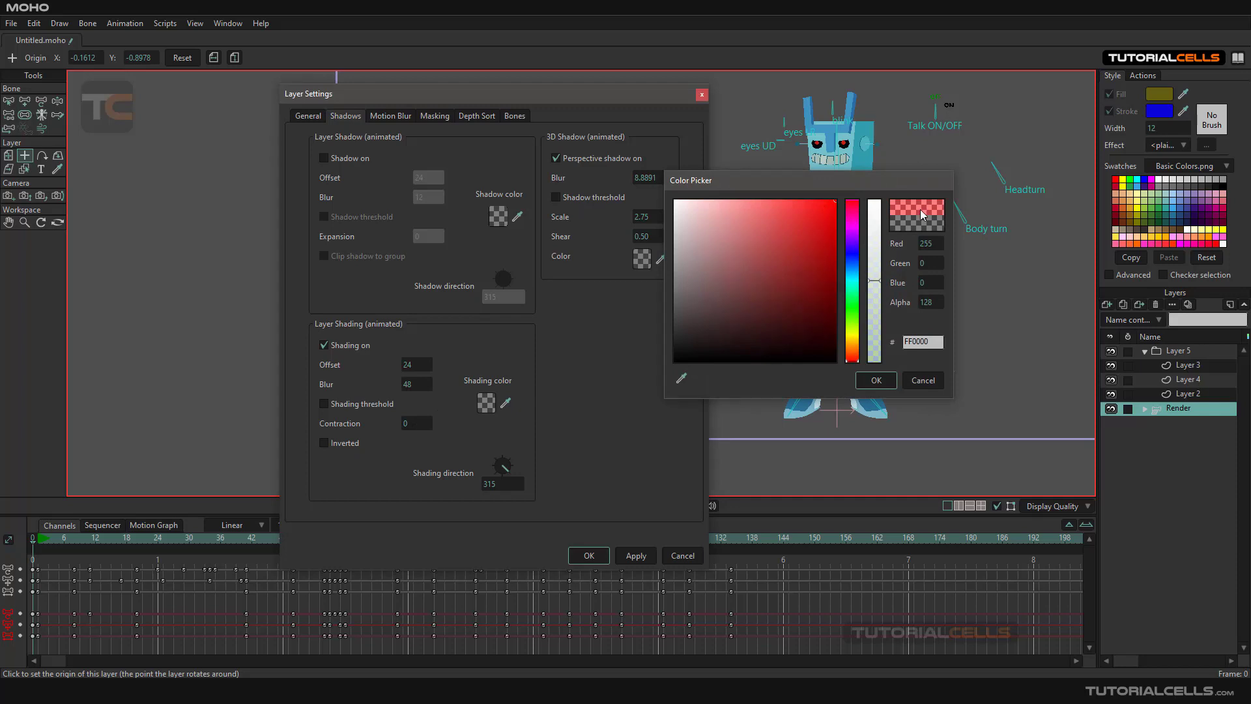
left_click(876, 381)
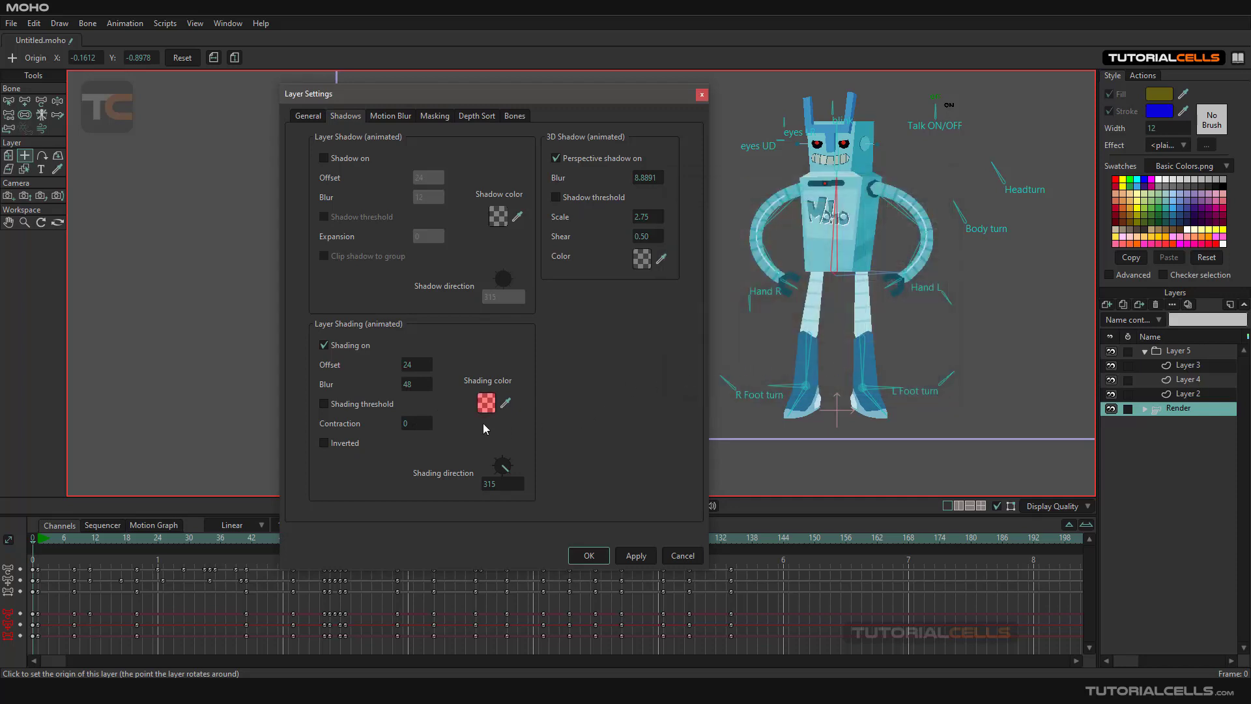
left_click_drag(400, 98, 419, 94)
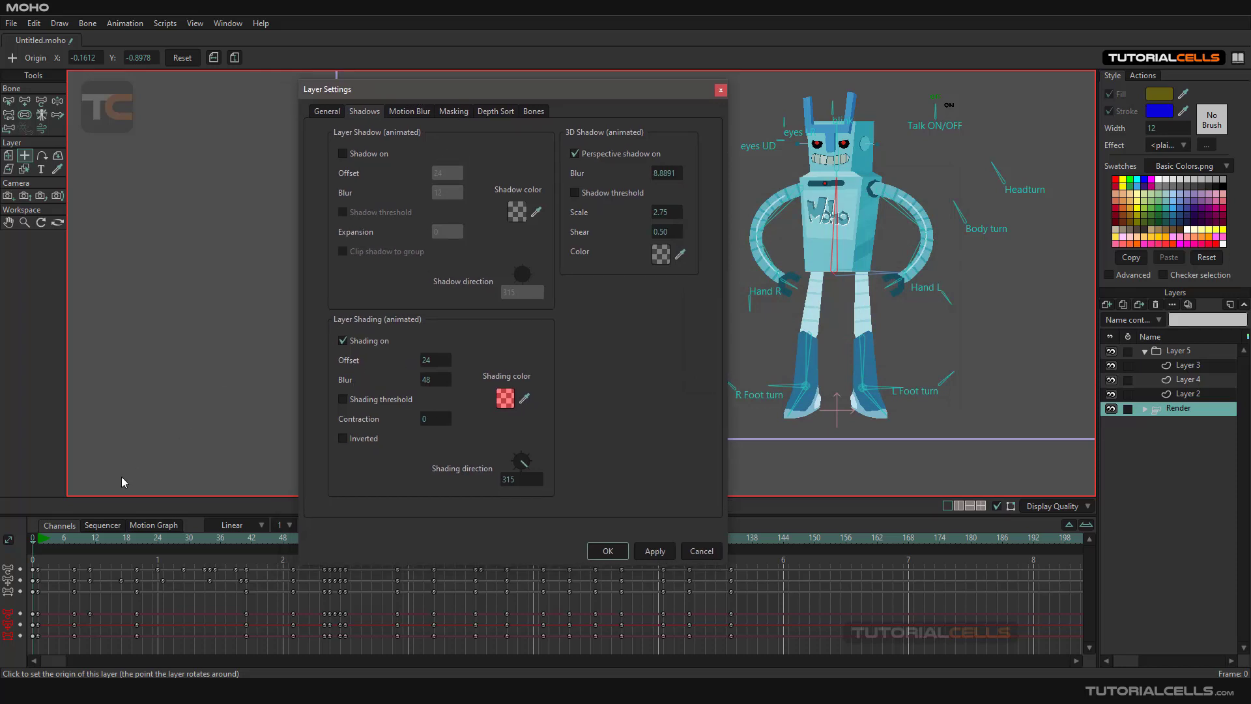
Step: Apply the shading settings and render a preview with the red shading
left_click(100, 544)
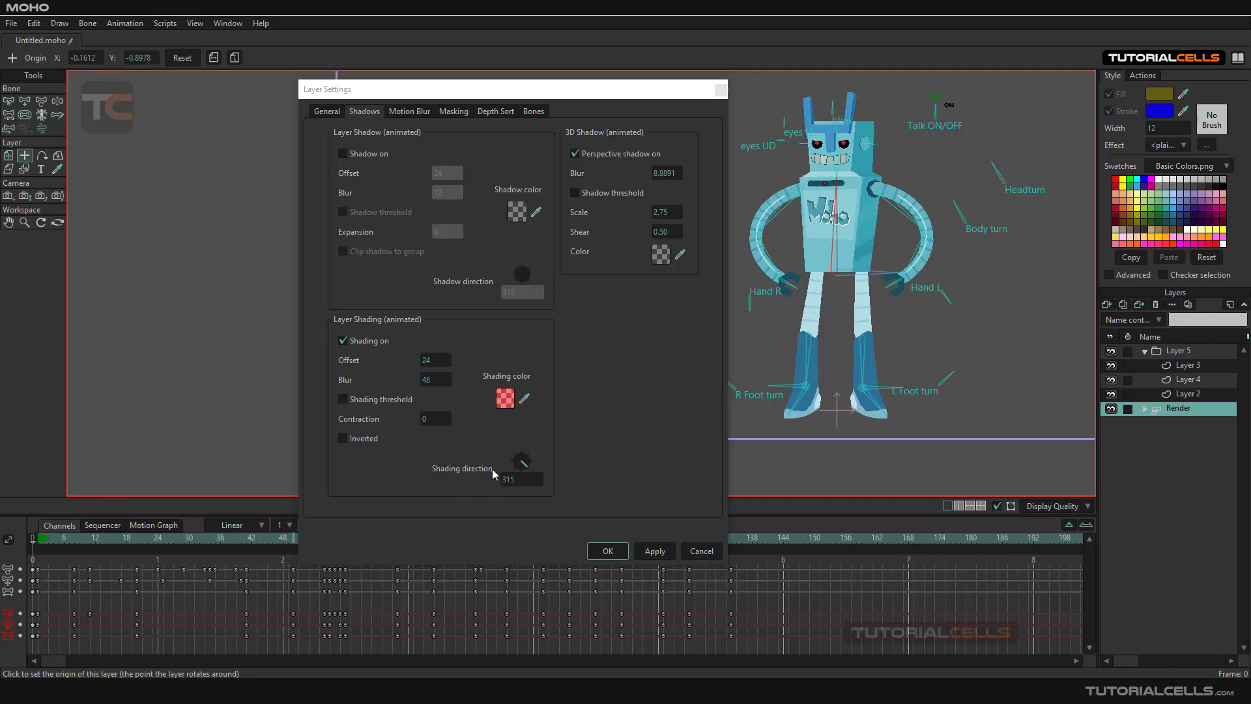
left_click(657, 557)
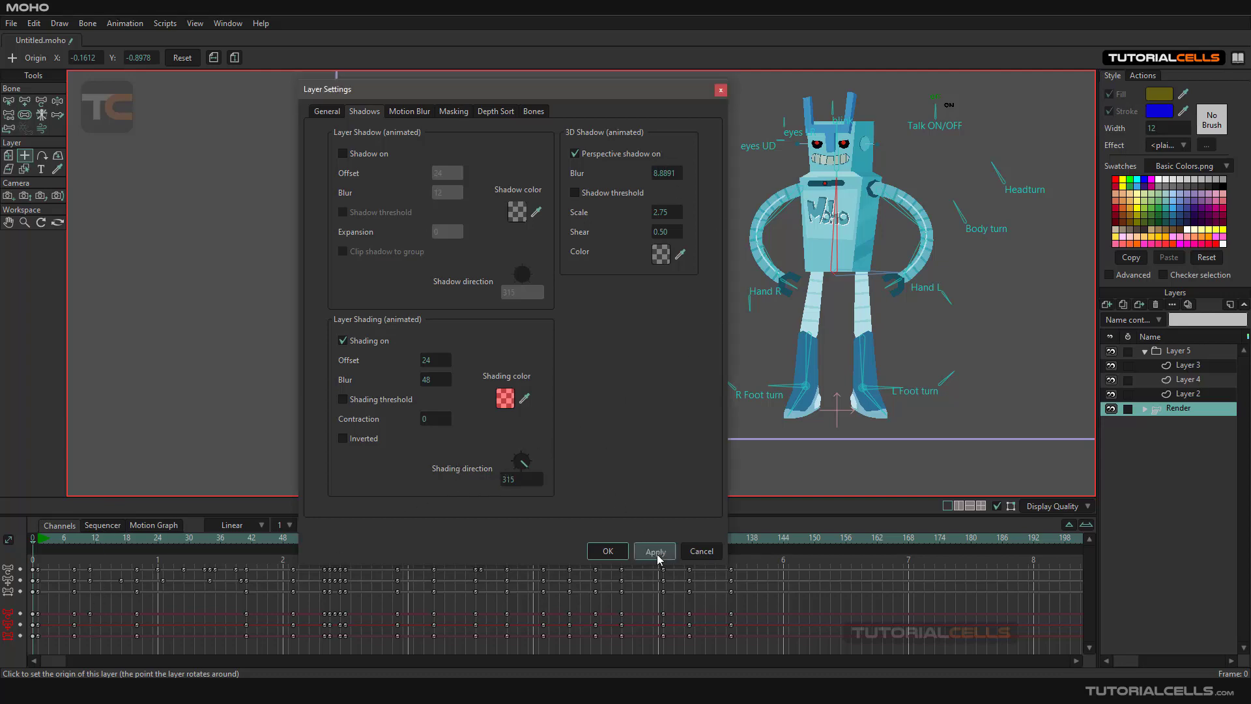
key("ctrl+r")
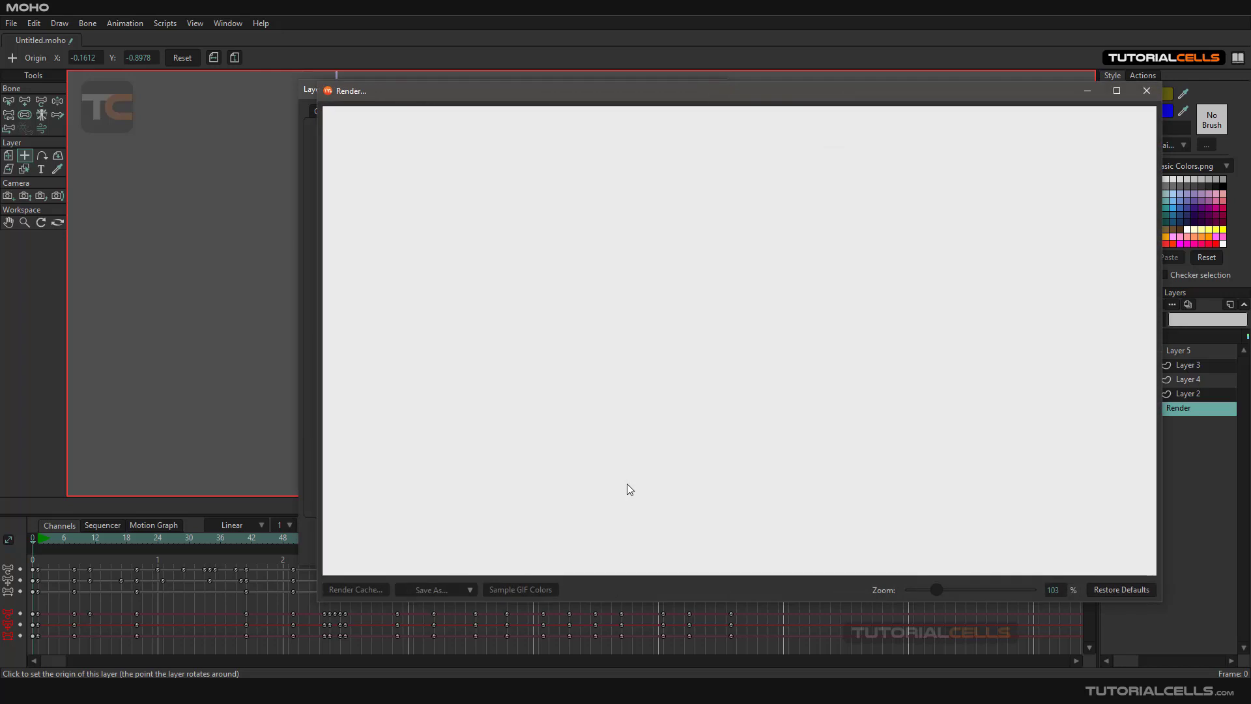
Step: Review the red-shaded robot render, then close the preview
left_click_drag(785, 89, 806, 41)
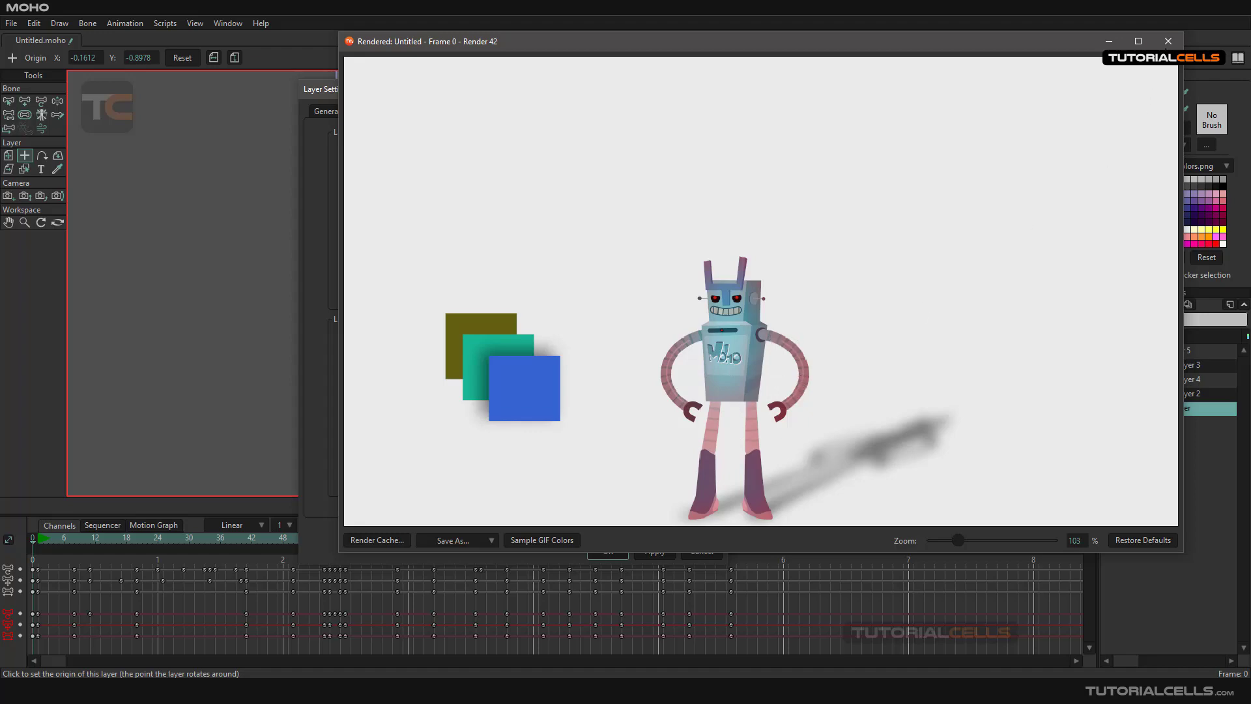
left_click(1167, 41)
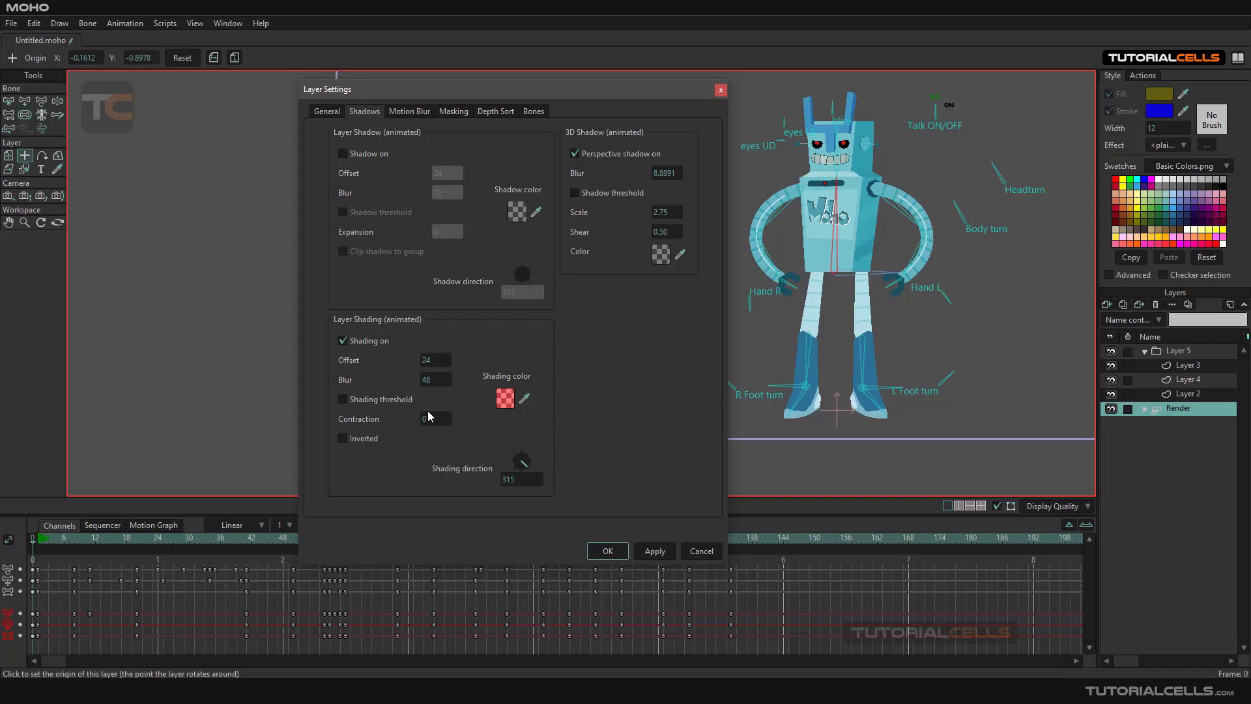
Step: Make the red shading colour more transparent, then view the Render layer's general properties
left_click(505, 398)
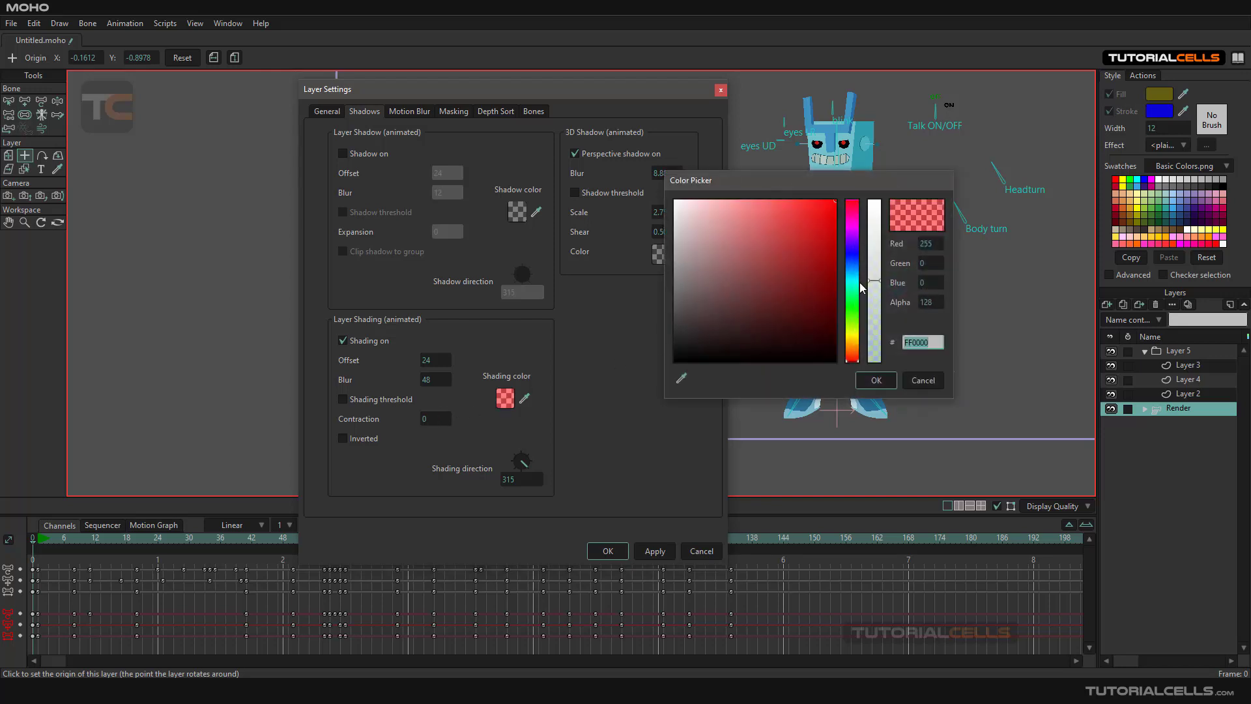
left_click_drag(875, 281, 874, 308)
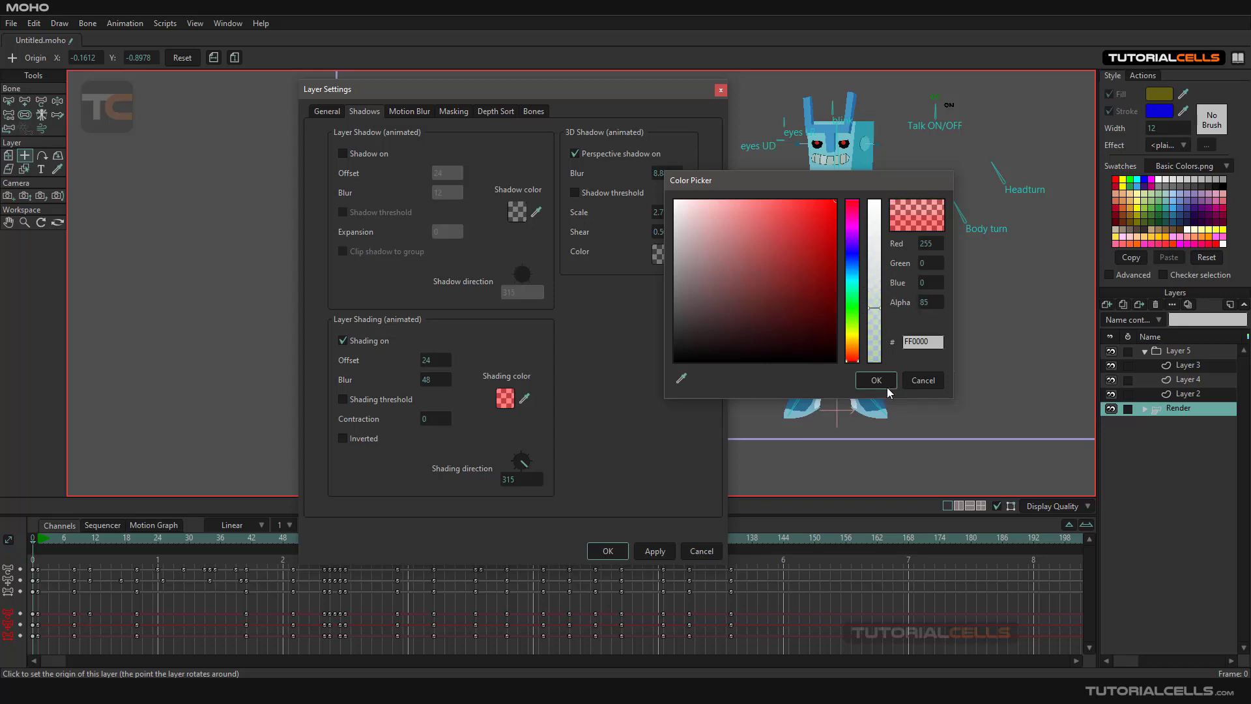
left_click(914, 382)
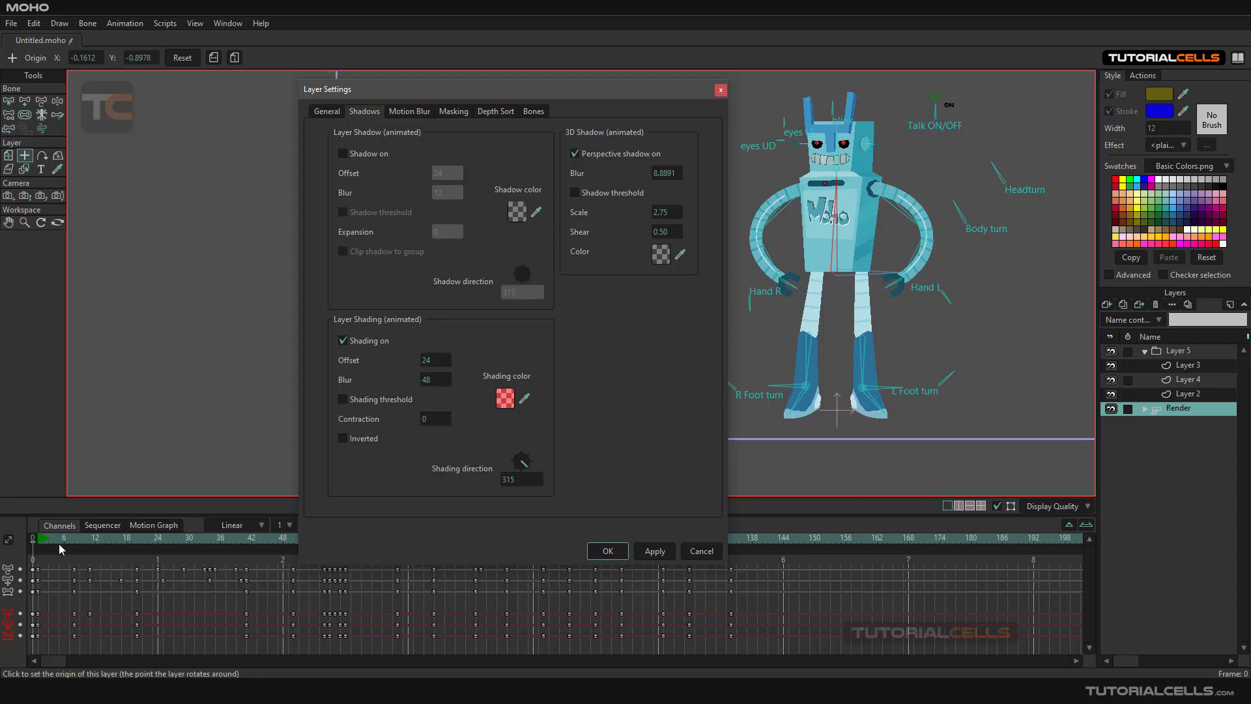
left_click(337, 114)
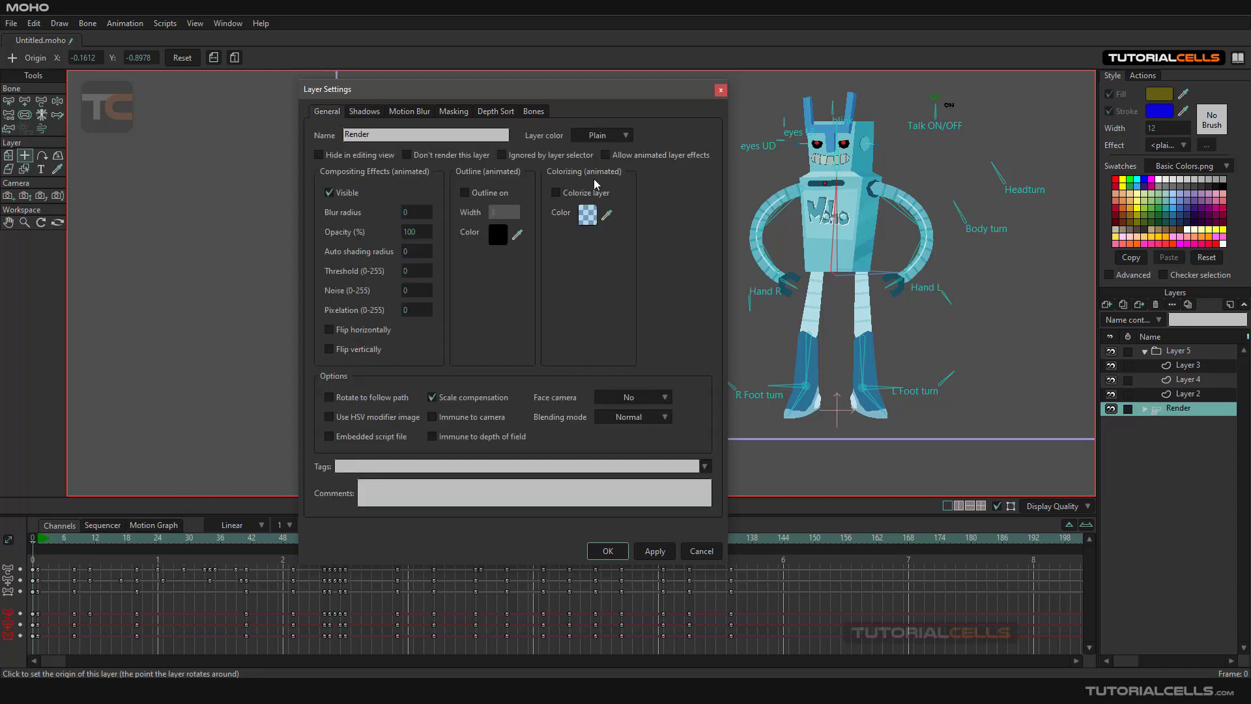
Step: Invert the red shading, check it with a render, set direction 140.91, and confirm
left_click(358, 112)
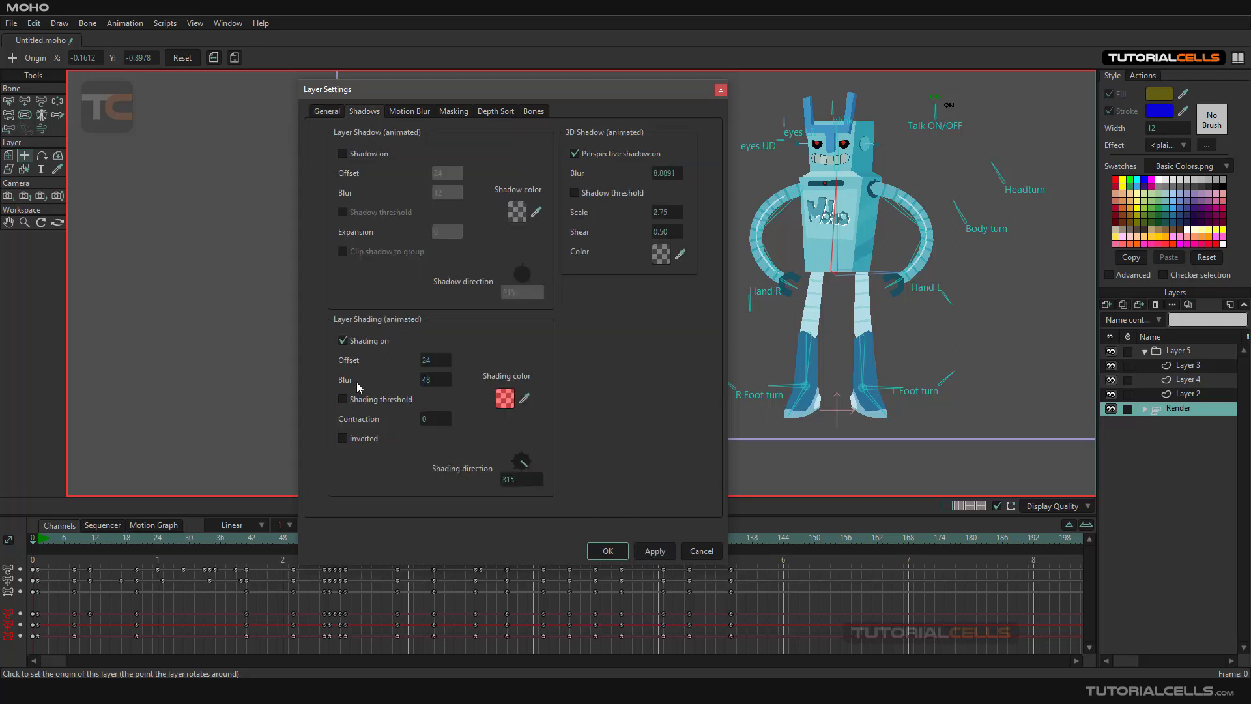
left_click(362, 439)
key("ctrl+r")
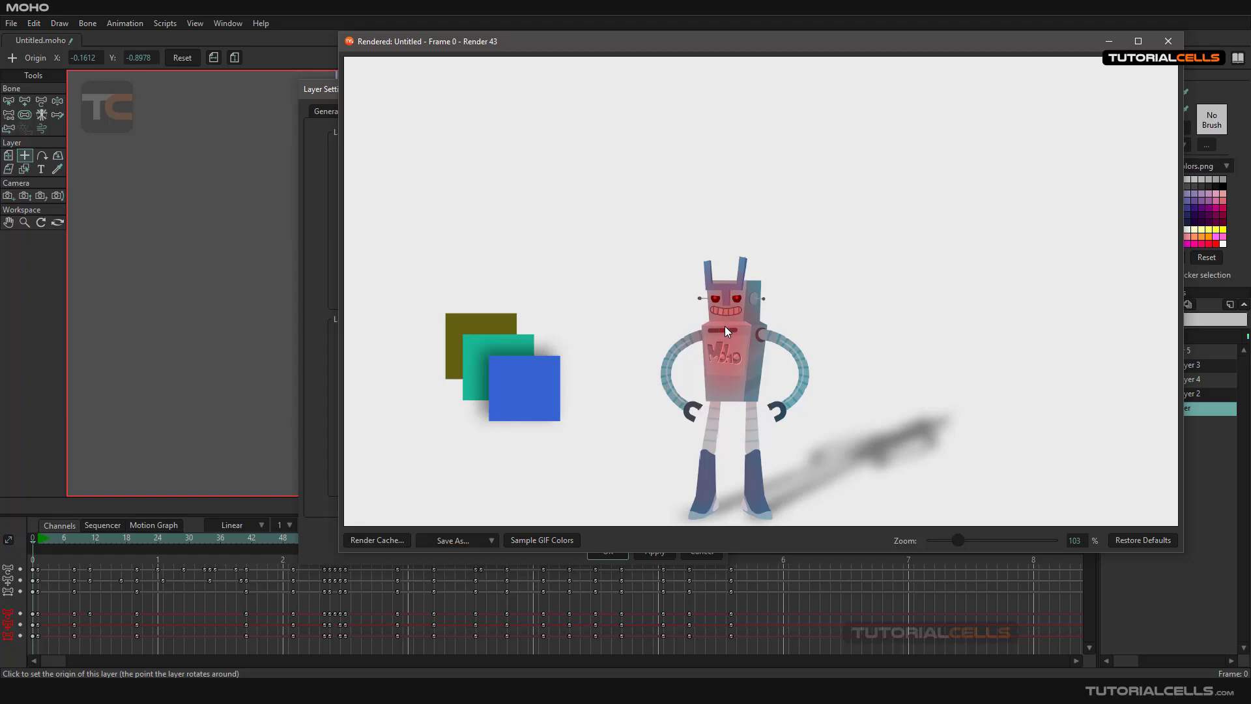
left_click(1168, 40)
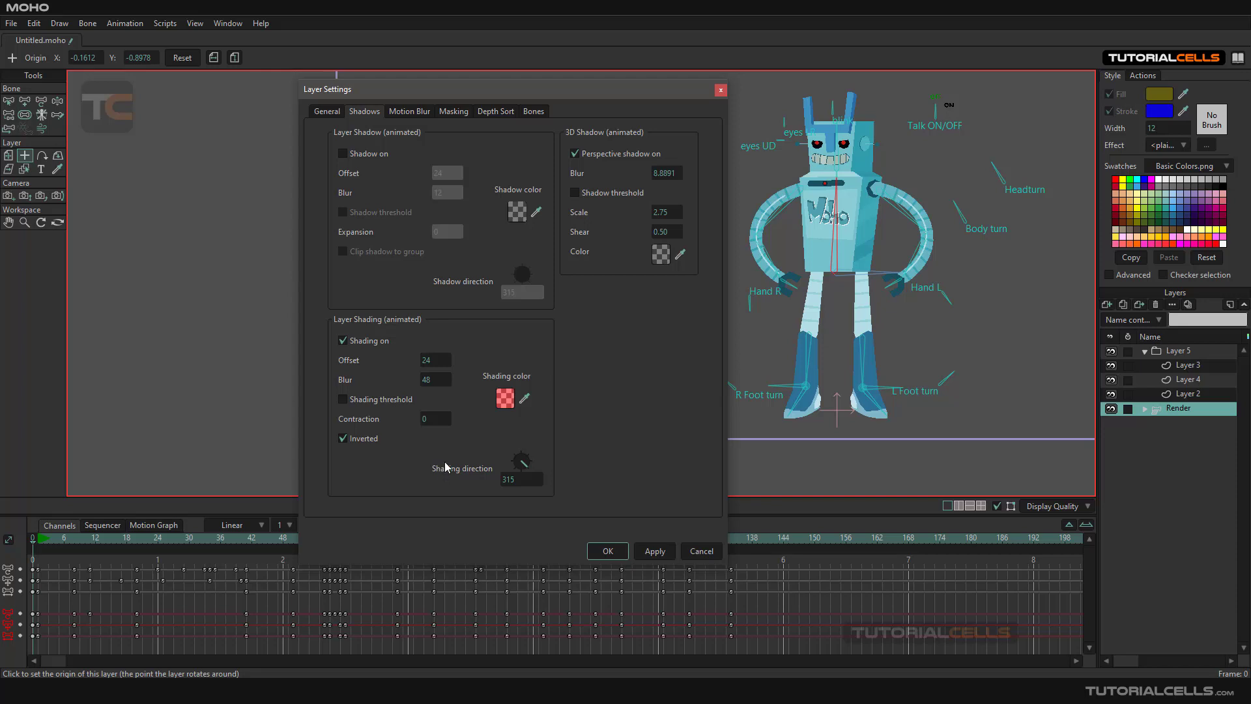
mouse_move(521, 468)
left_mouse_down()
mouse_move(513, 457)
mouse_move(512, 473)
mouse_move(533, 459)
left_mouse_up()
left_click(616, 553)
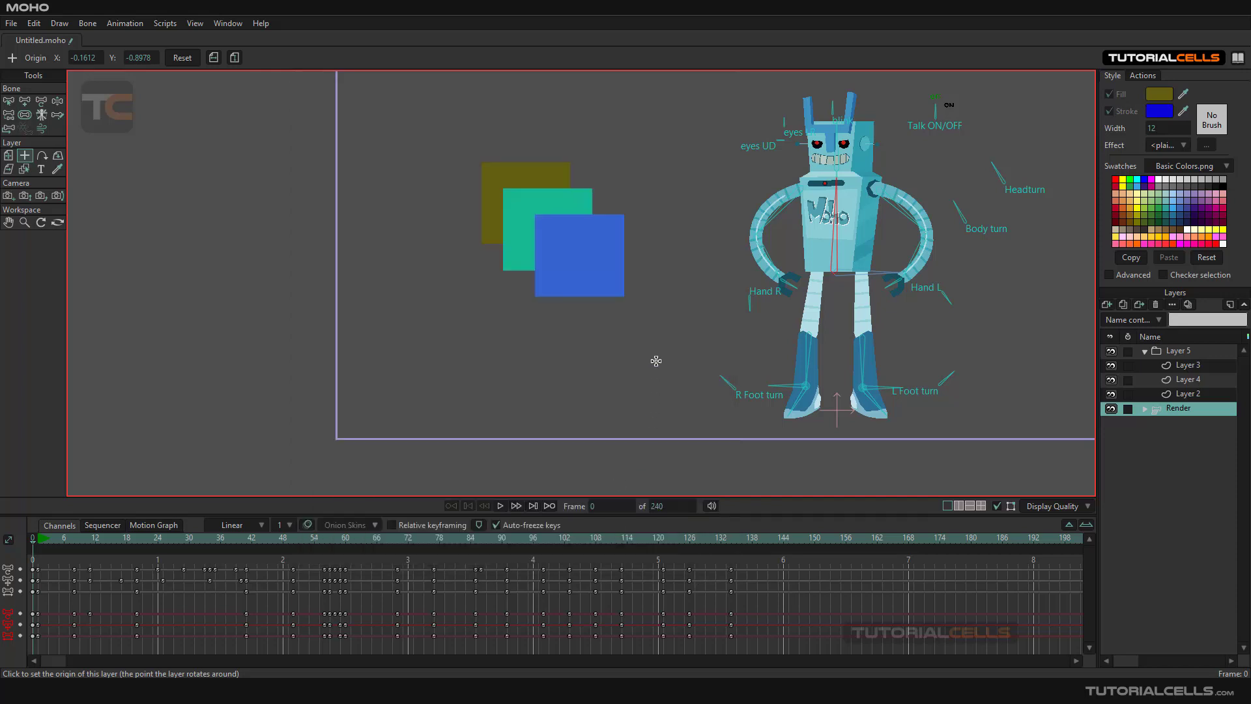
Step: Clear all animation from the document and go to frame 1
left_click(134, 27)
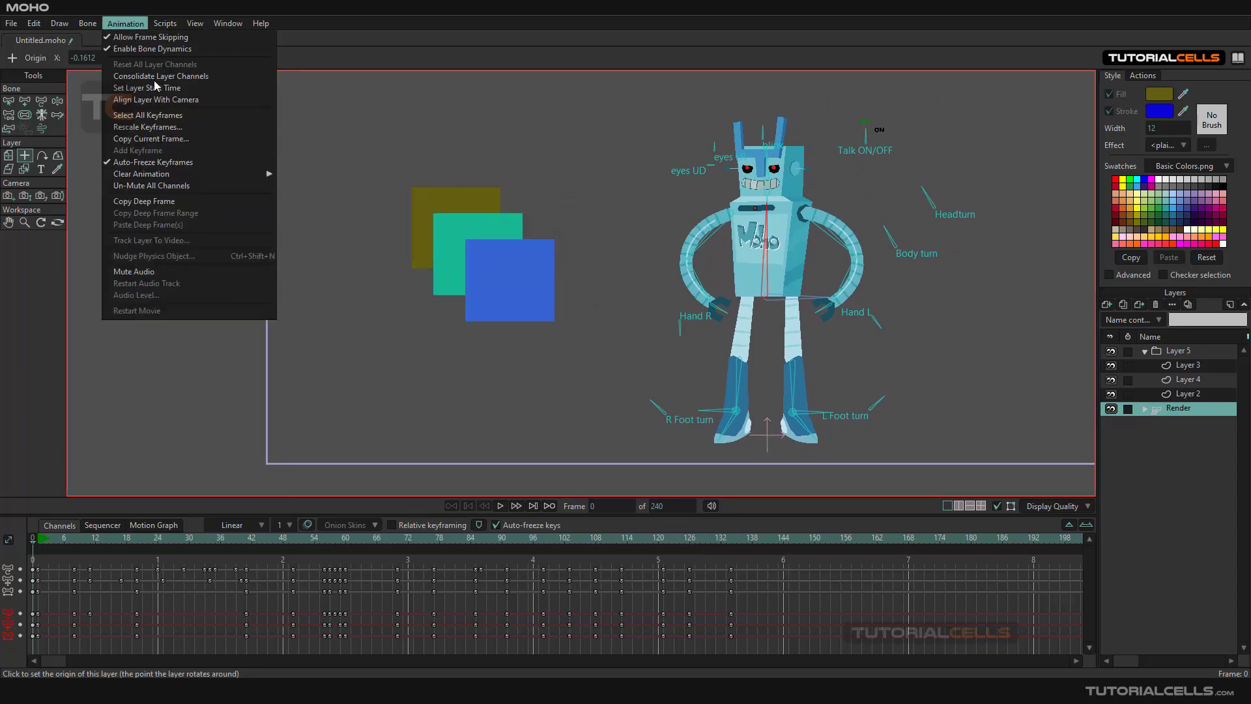
mouse_move(212, 174)
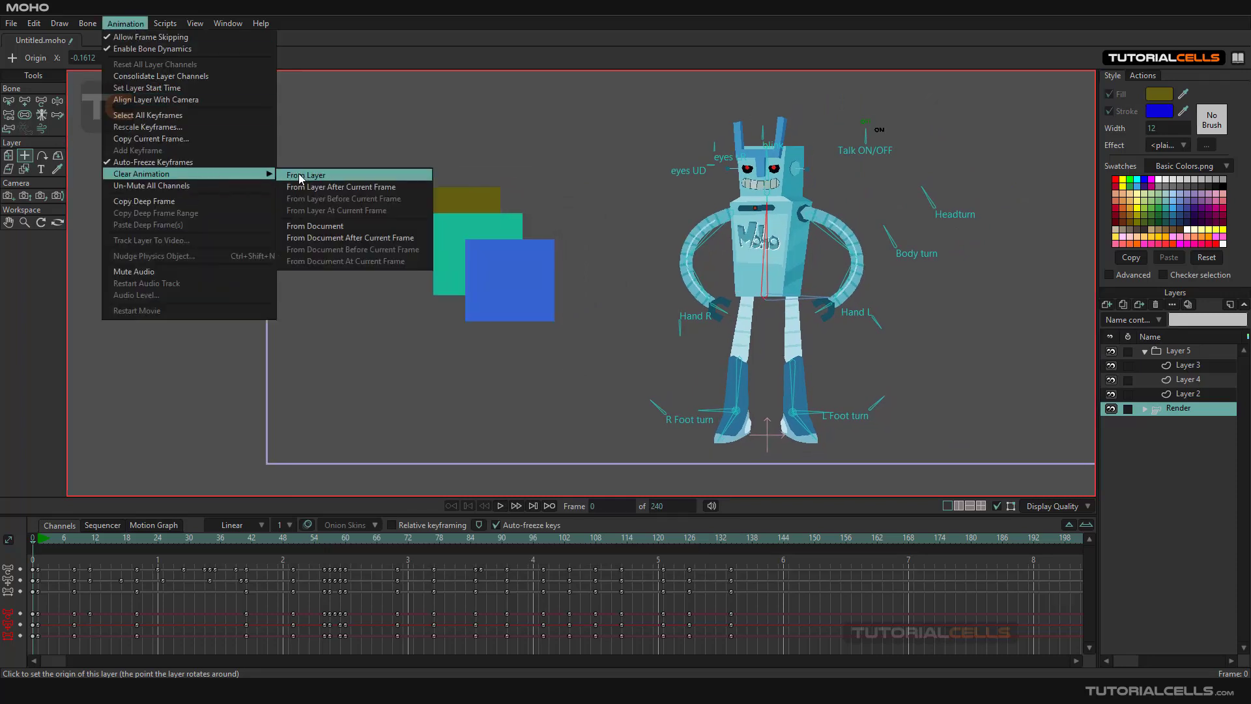
left_click(326, 226)
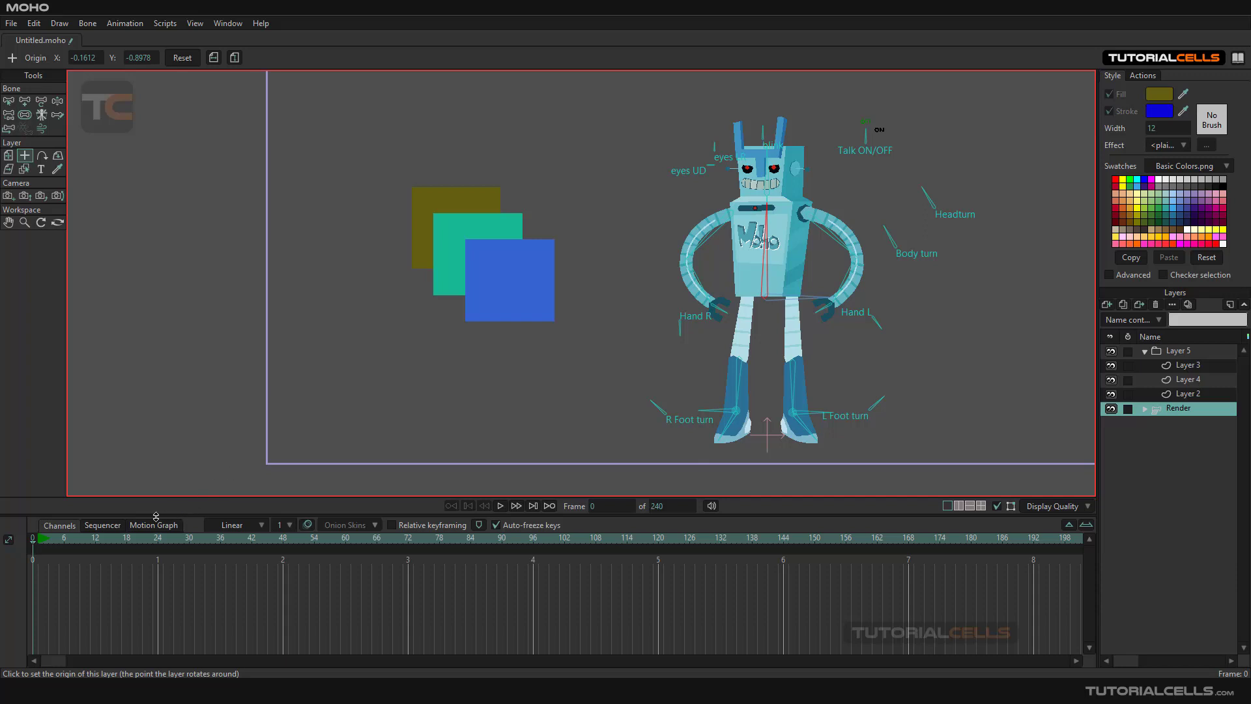
left_click(38, 546)
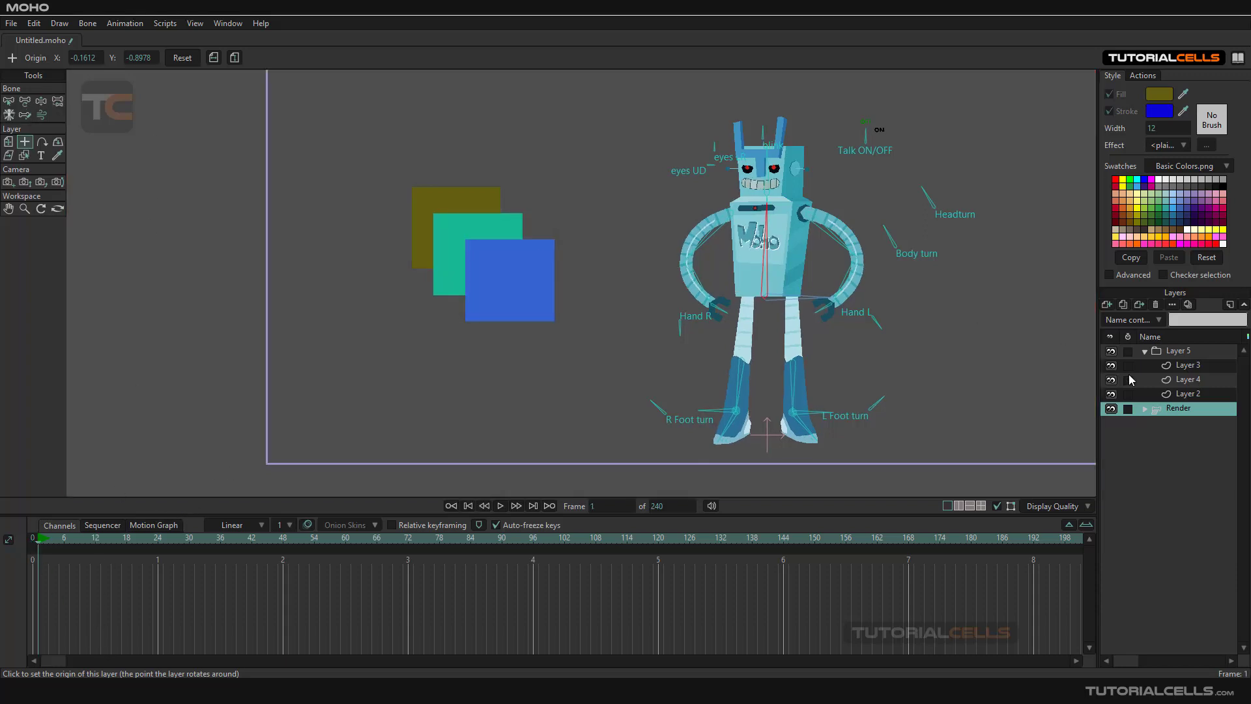
Step: Open the Render layer's shadow and shading settings and move to frame 5
double_click(1126, 409)
left_click_drag(548, 91, 447, 147)
left_click_drag(766, 293, 759, 283)
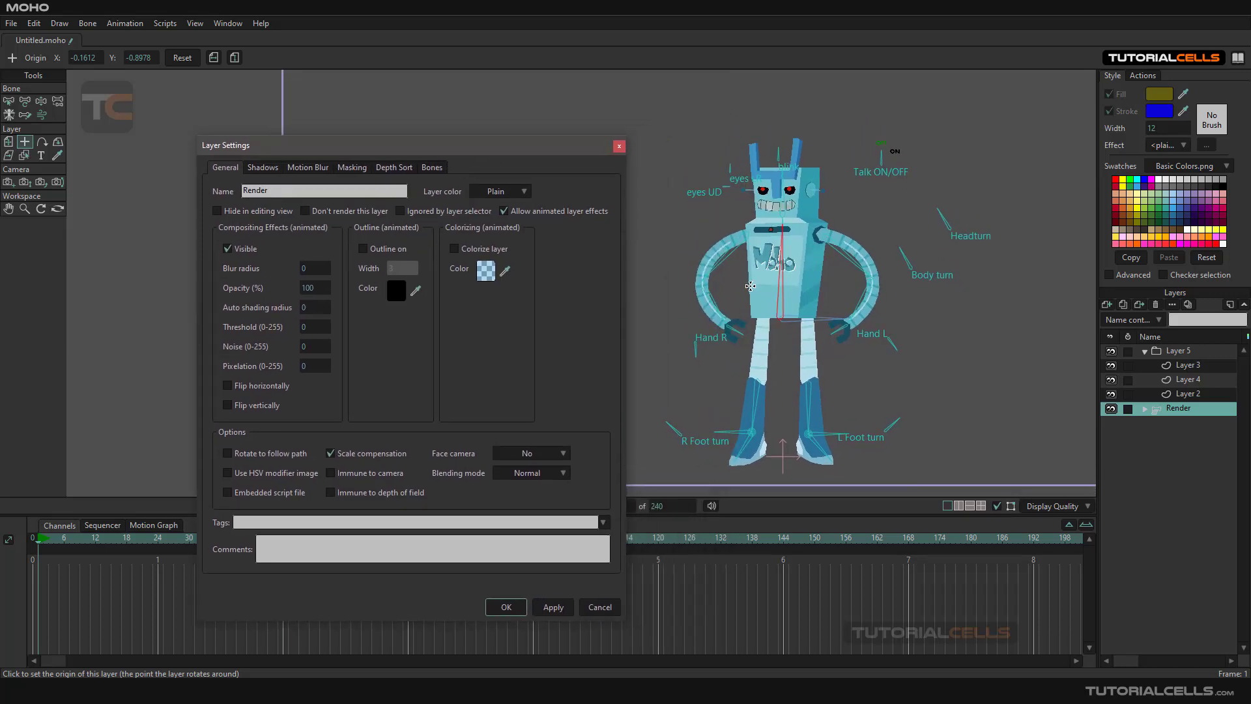
left_click_drag(404, 148, 425, 144)
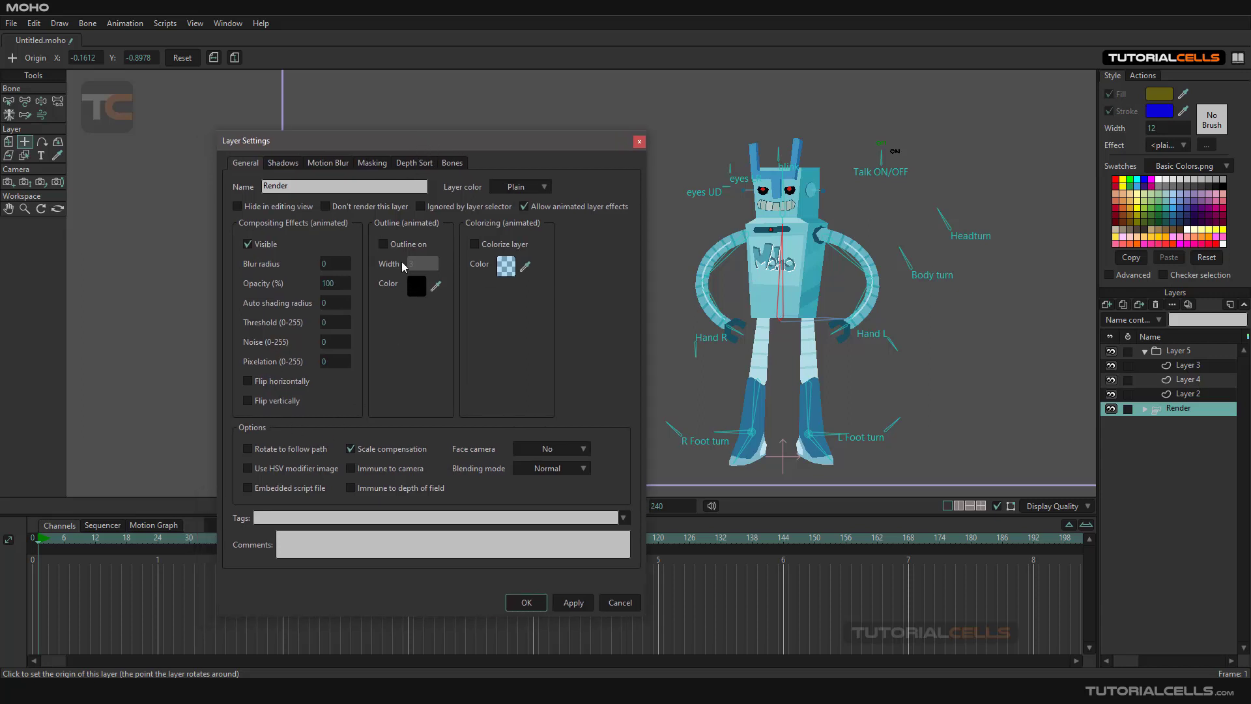
left_click(287, 165)
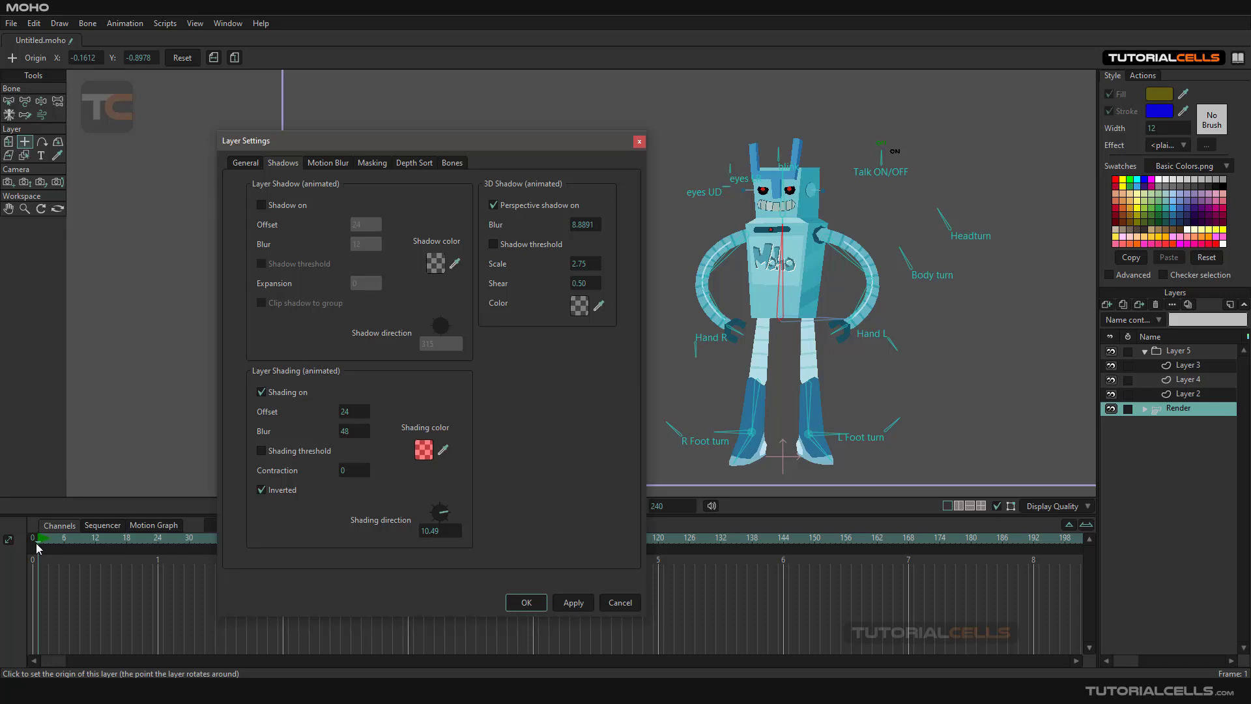
left_click_drag(38, 540, 59, 540)
Step: Key a lighter red shading colour (lightened from F32E2E) at frame 5, then scrub back to check it
left_click(424, 449)
left_click(806, 210)
left_click_drag(806, 211, 769, 201)
left_click(876, 380)
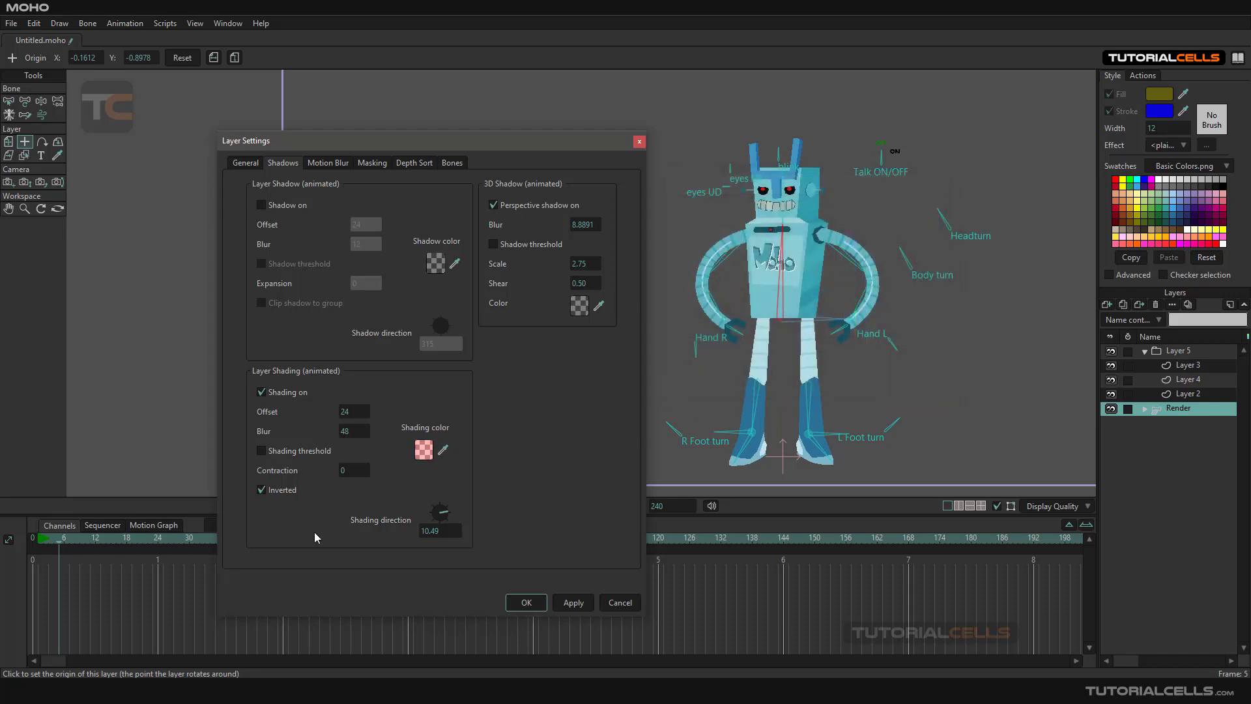
left_click(572, 604)
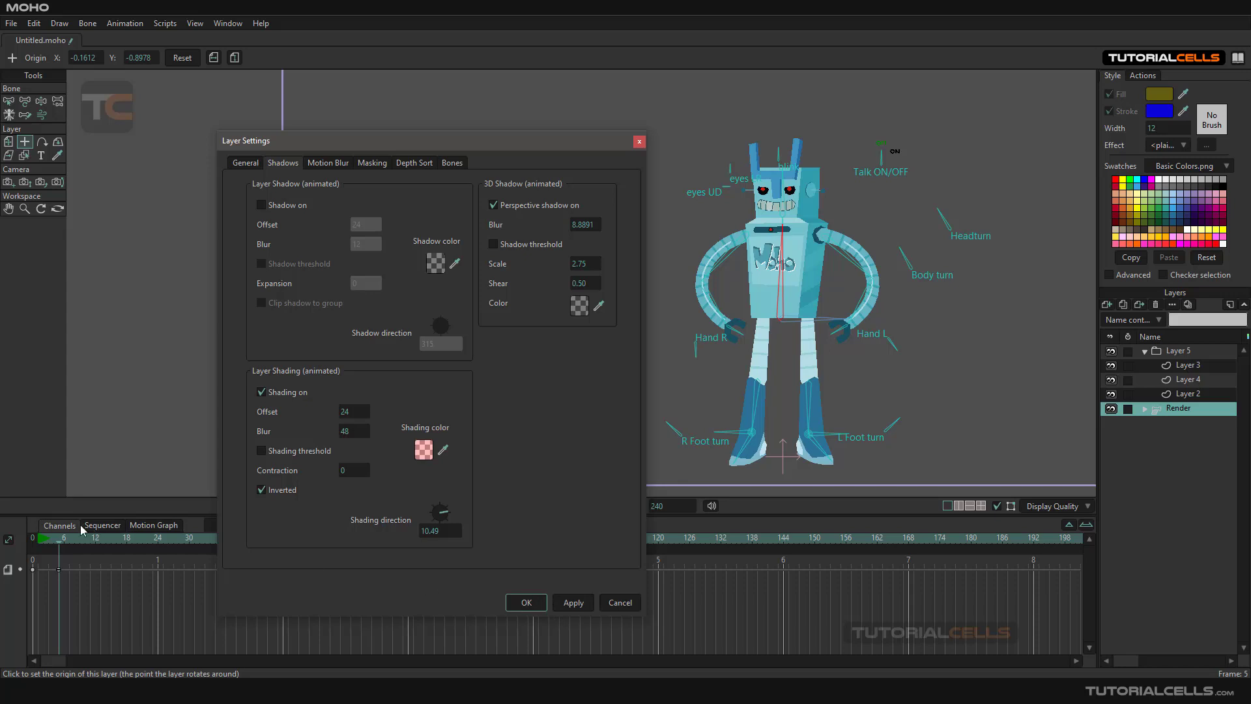
left_click_drag(59, 549, 49, 549)
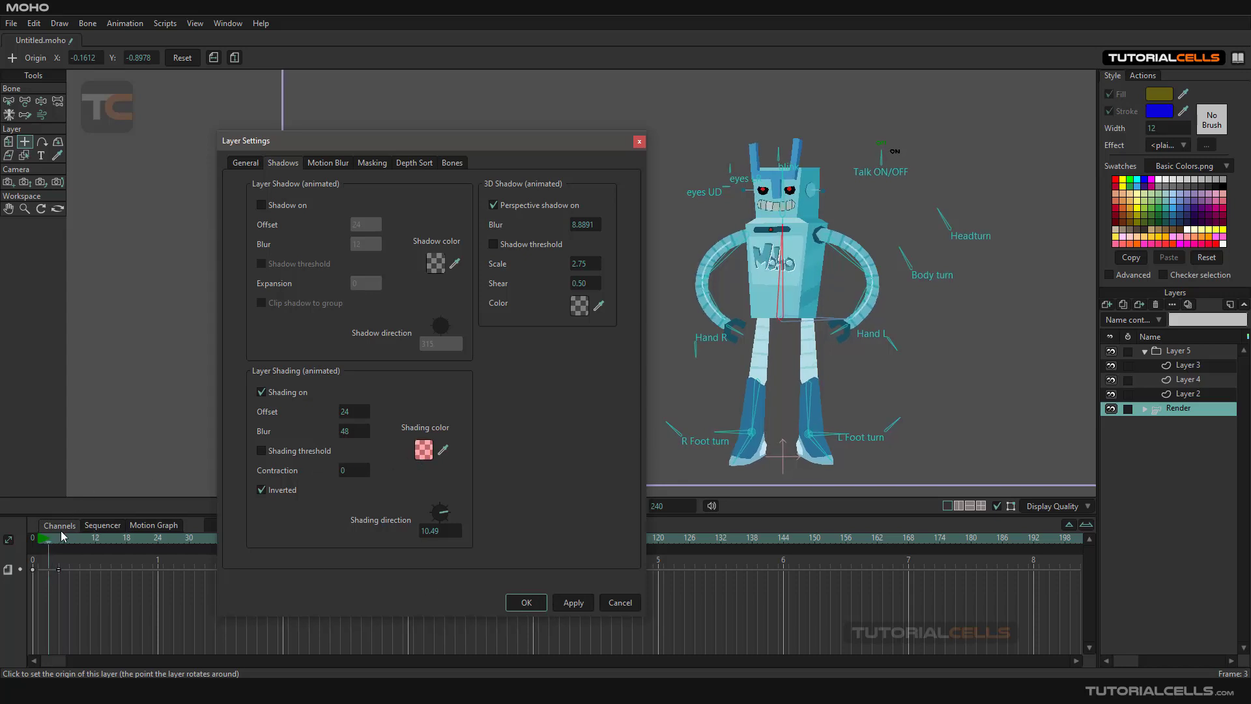
mouse_move(54, 546)
left_mouse_down()
mouse_move(39, 549)
mouse_move(54, 543)
mouse_move(63, 549)
mouse_move(43, 545)
mouse_move(69, 570)
mouse_move(96, 571)
left_mouse_up()
Step: Move the shading keyframe to frame 4, key shading blur 49 at frame 8, and close the settings
left_click(54, 546)
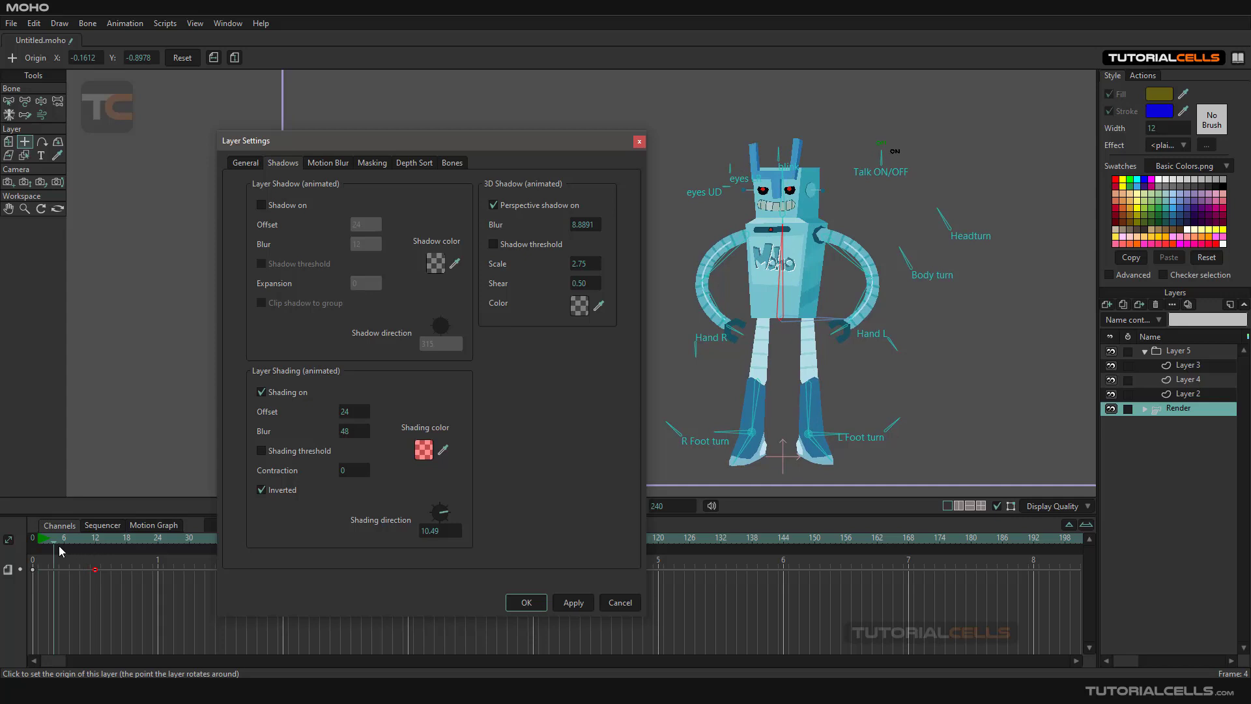
left_click_drag(56, 551, 73, 551)
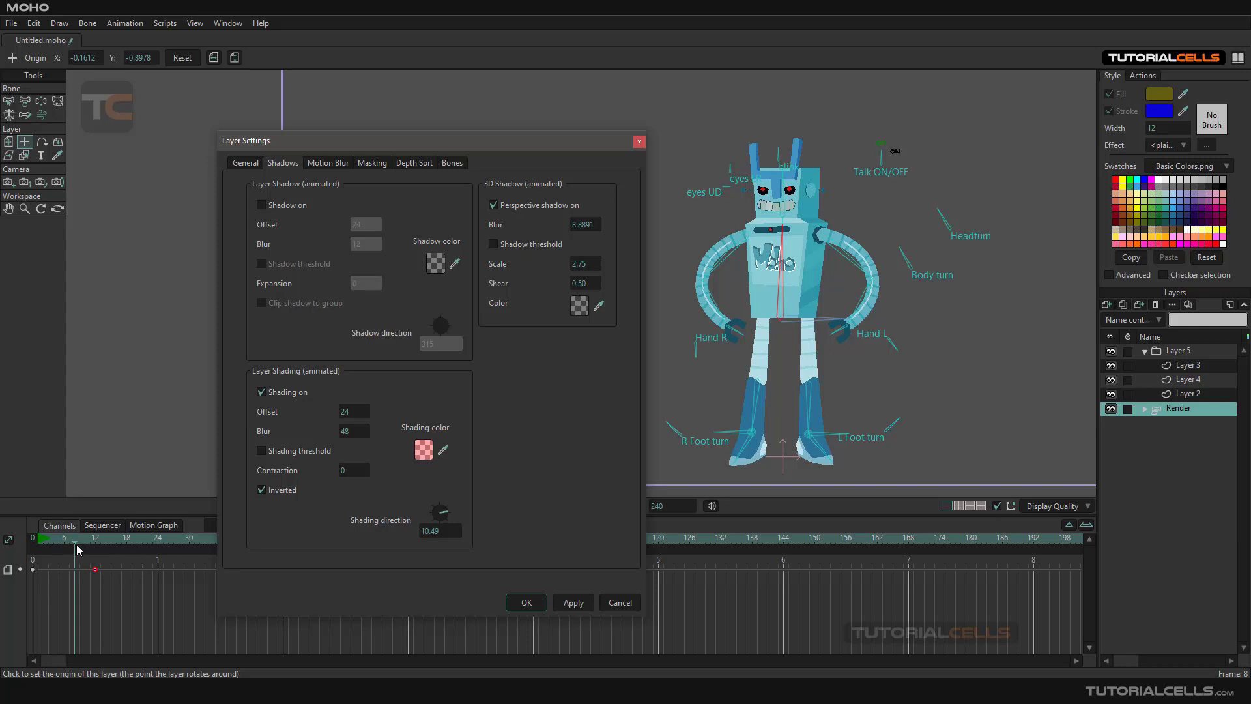
left_click(365, 431)
left_click(573, 603)
left_click(58, 546)
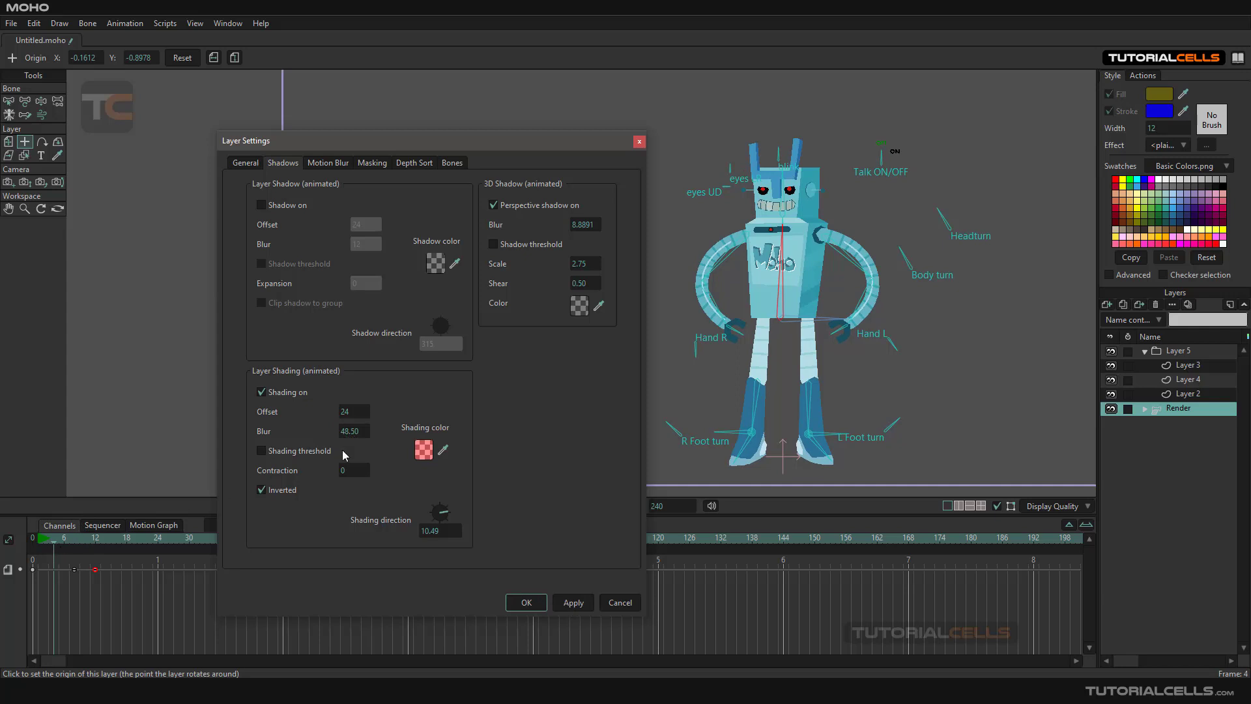
left_click(525, 601)
left_click_drag(721, 377, 592, 374)
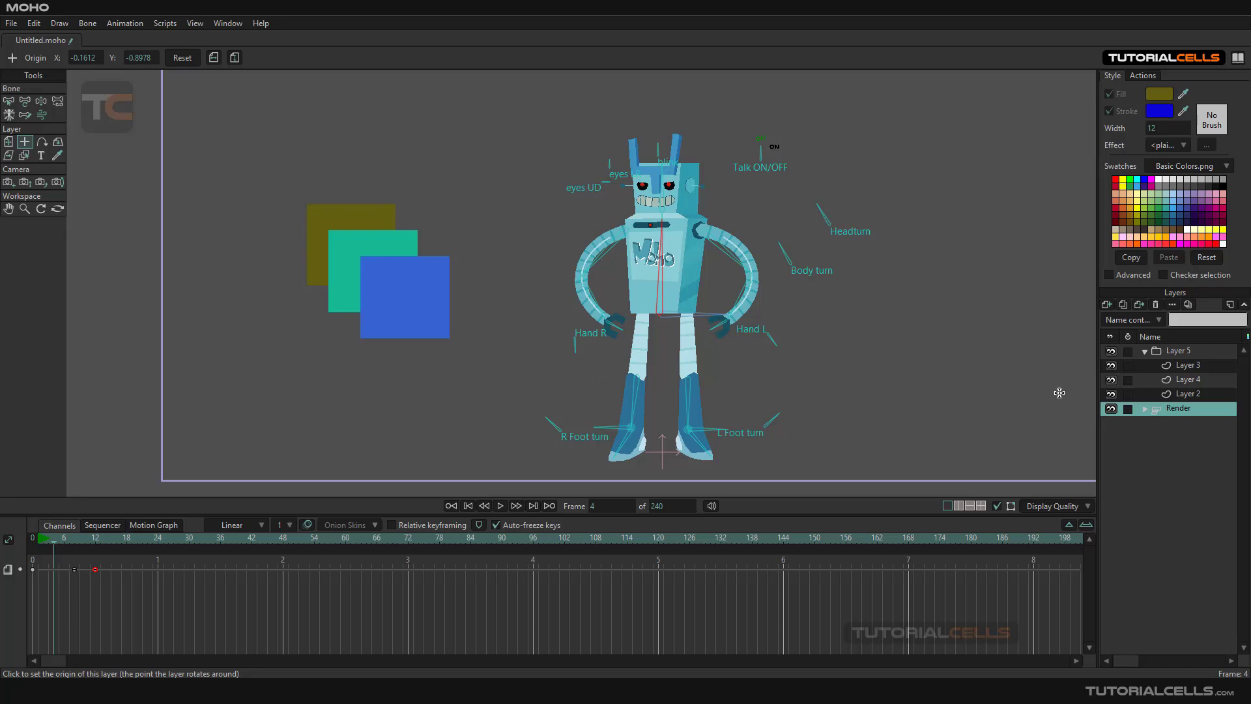
left_click(1166, 396)
double_click(1167, 396)
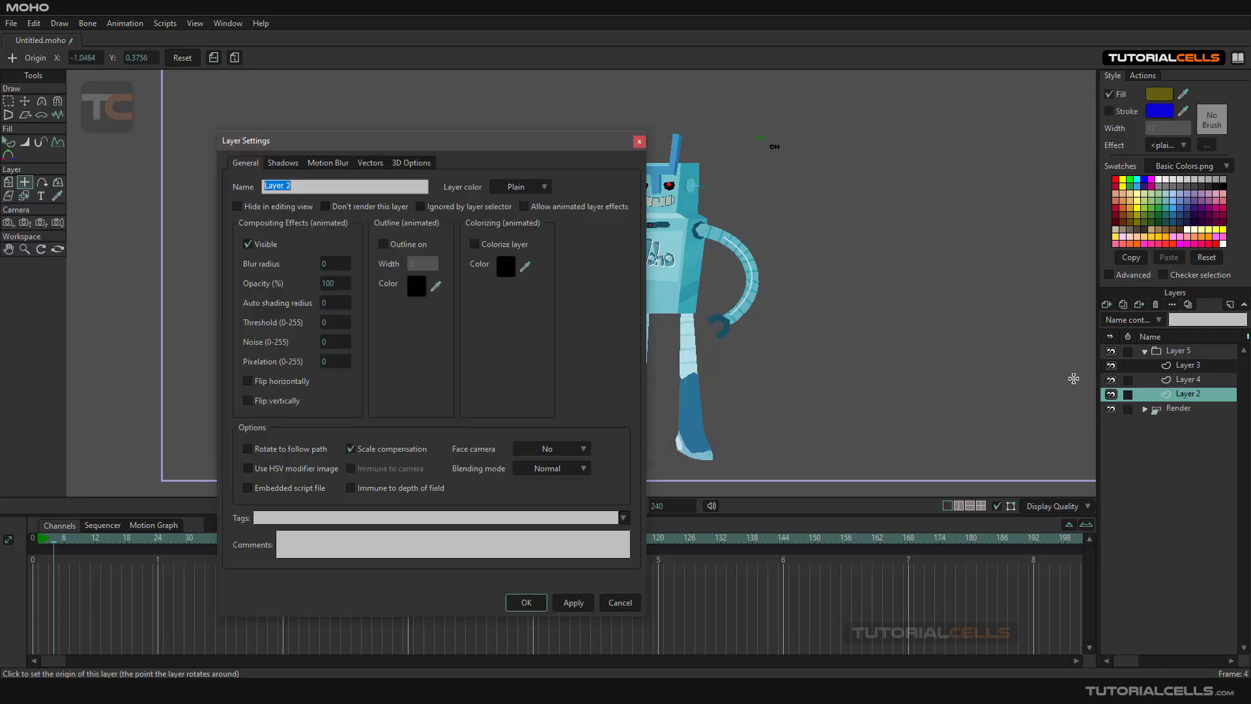
left_click_drag(473, 156, 775, 171)
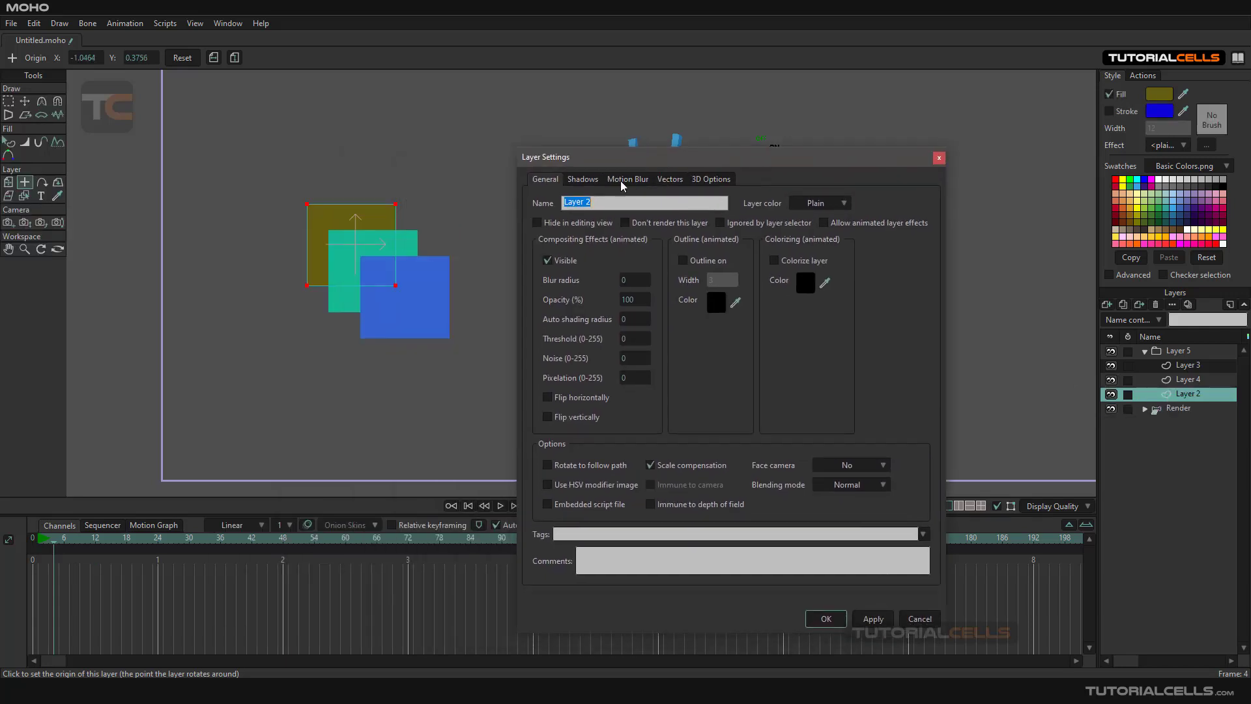
left_click(588, 182)
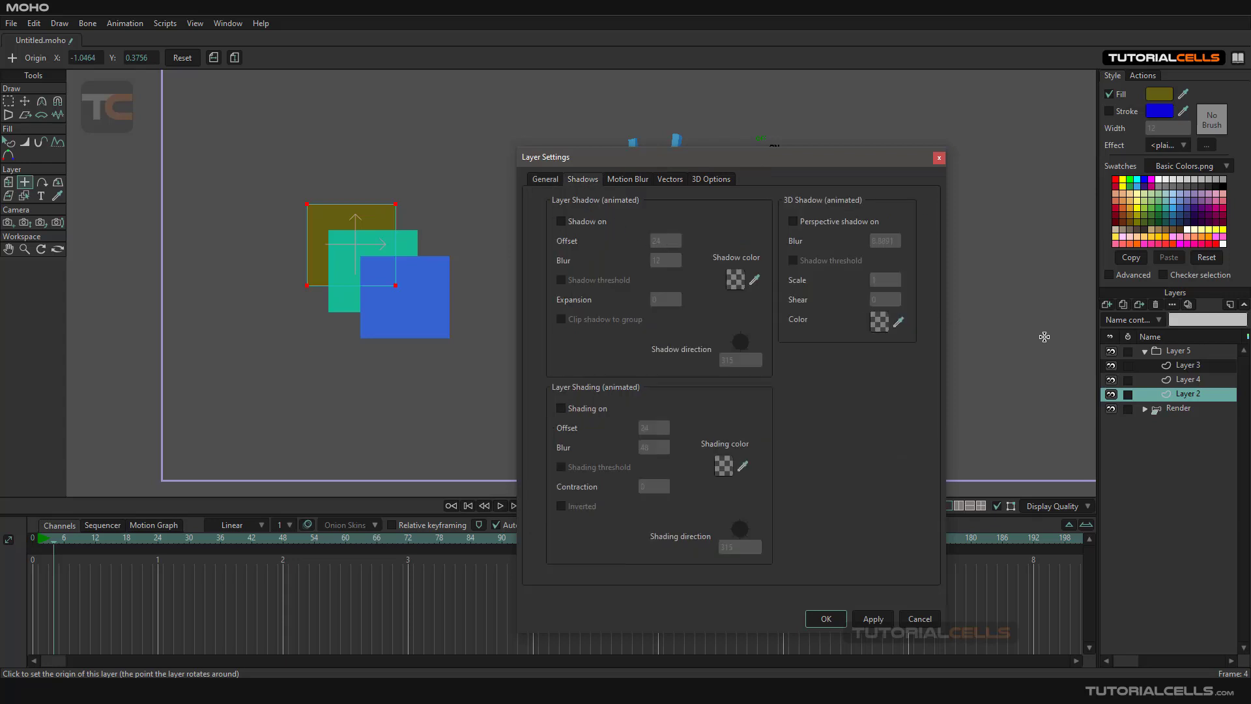
left_click(1159, 354)
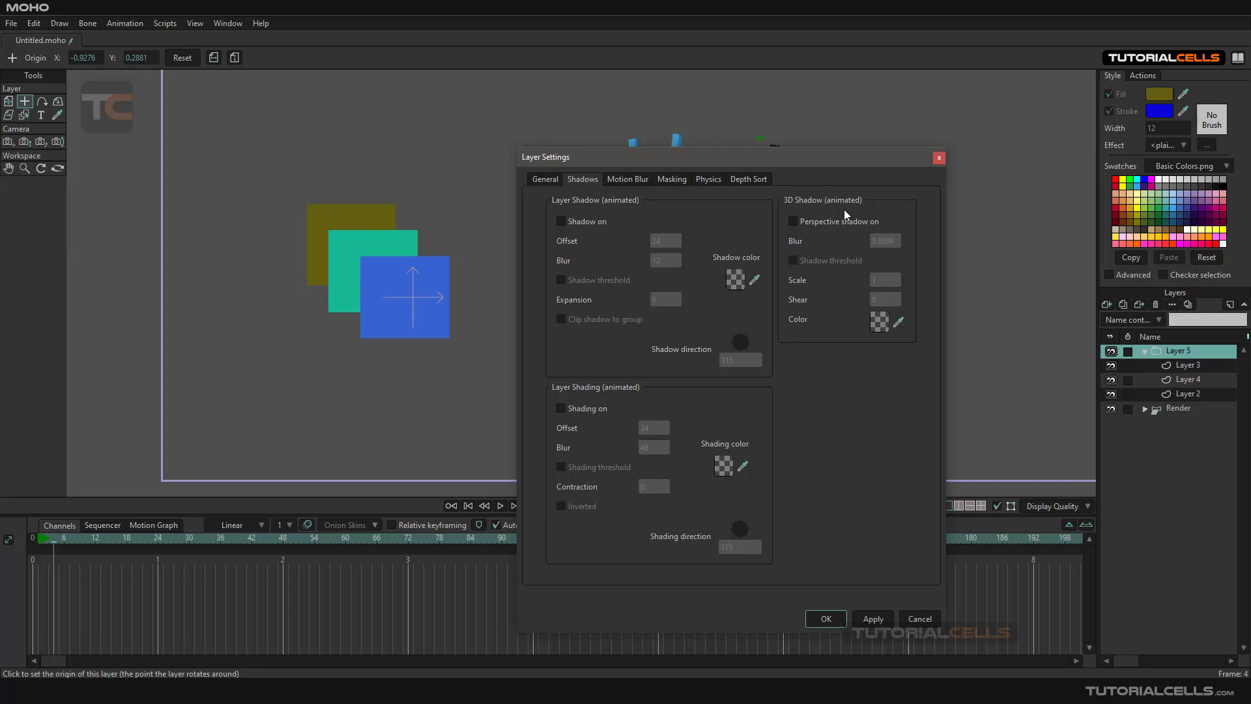
left_click(825, 618)
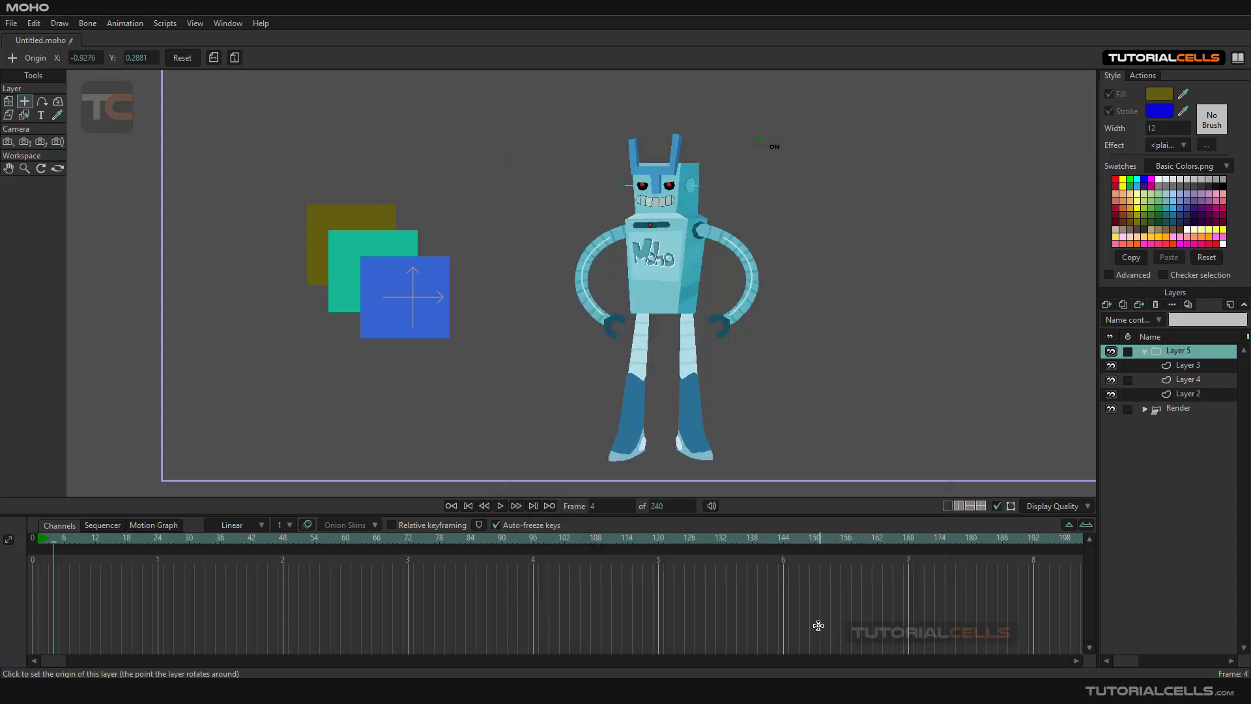